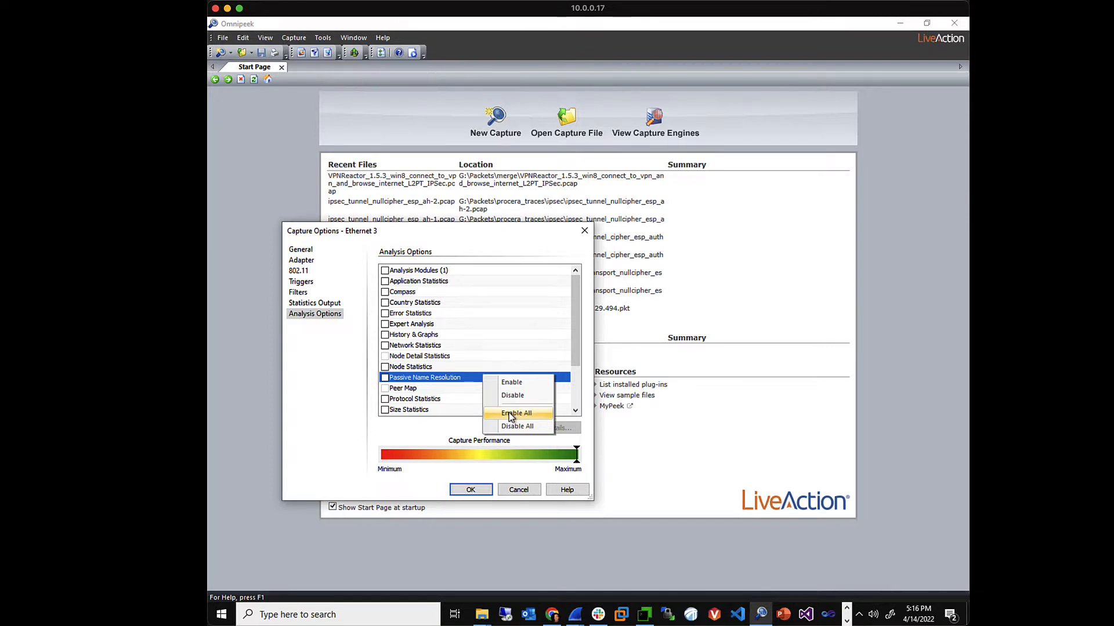
- Enable all analysis options for the Ethernet 3 capture, accept the capture settings and start capturing
click(509, 413)
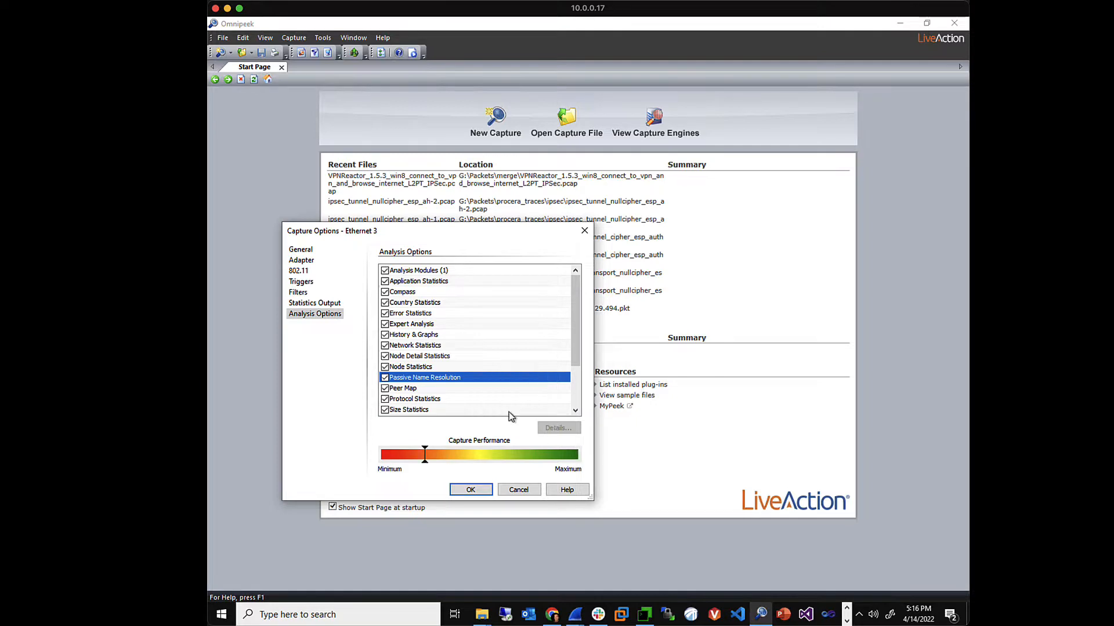
click(486, 490)
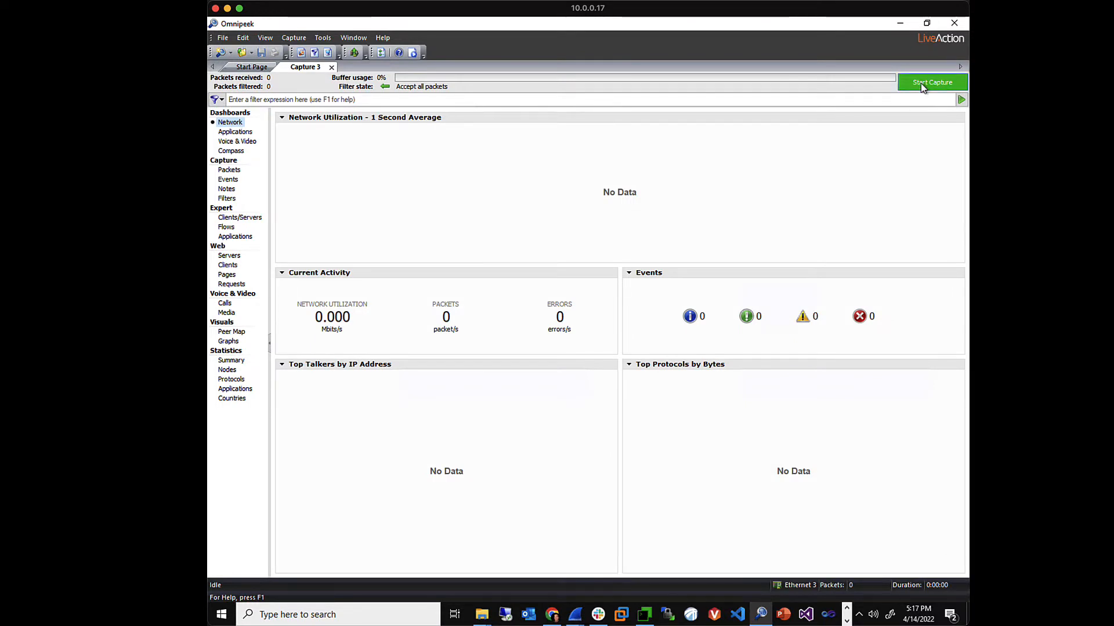
click(921, 83)
- Review the live traffic in the Compass dashboard and the decode of packet 6 in the Packets view
click(231, 151)
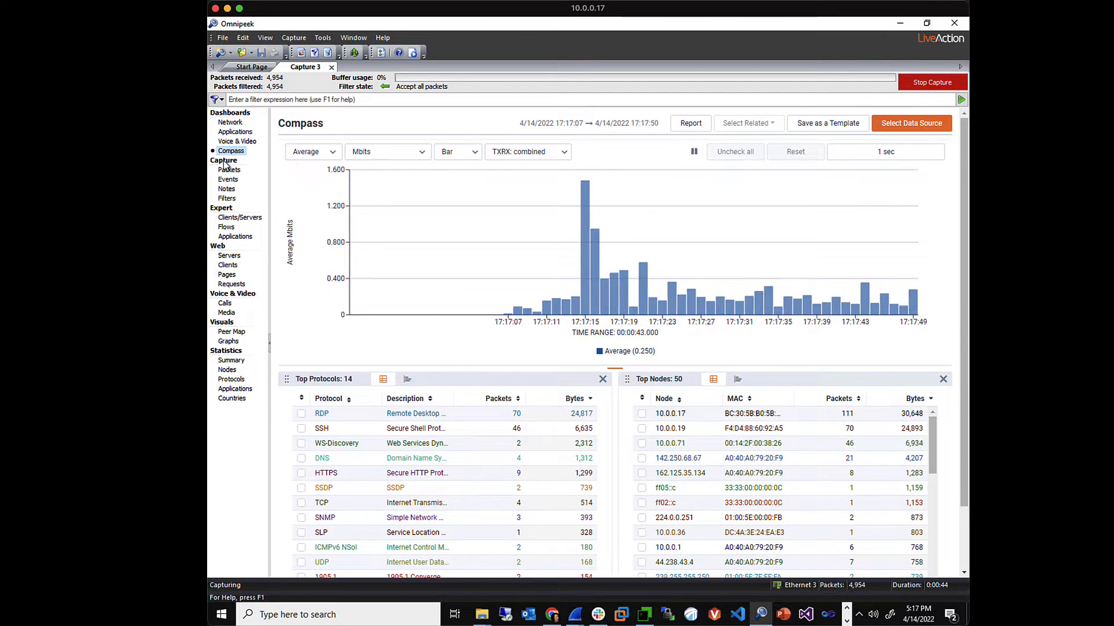
click(228, 172)
click(277, 195)
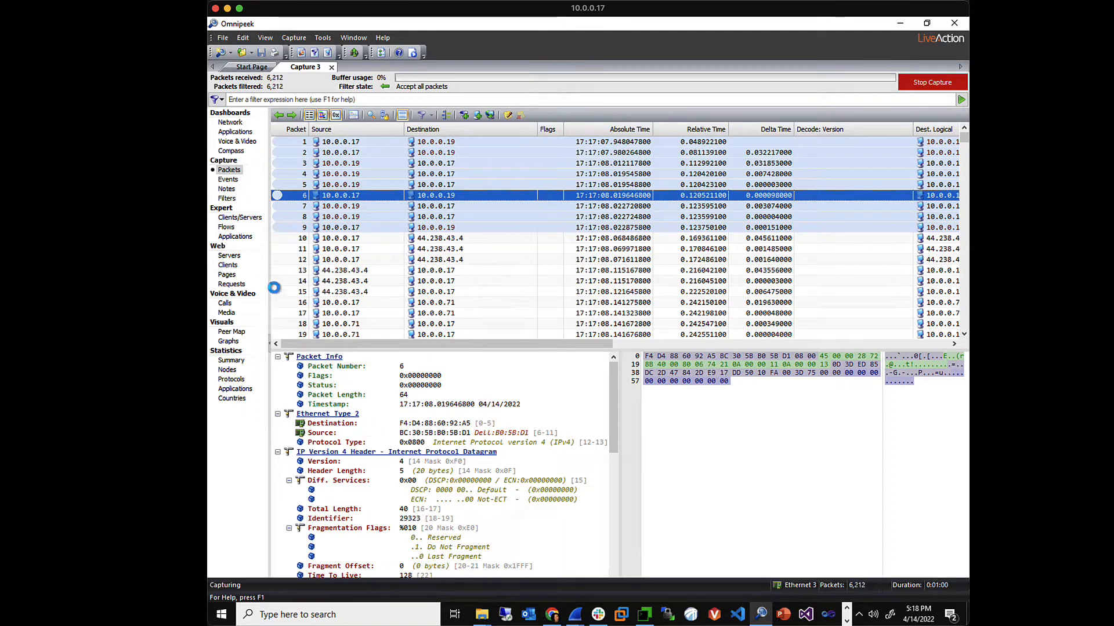
- Set the Compass dashboard chart to plot 2-Way Latency
click(231, 152)
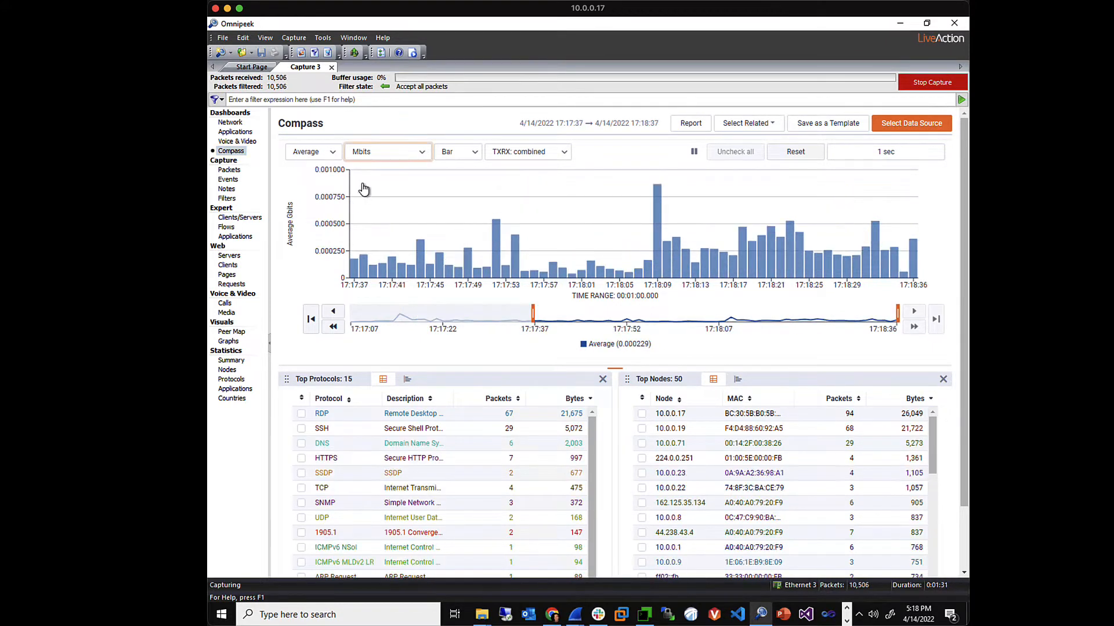
click(382, 155)
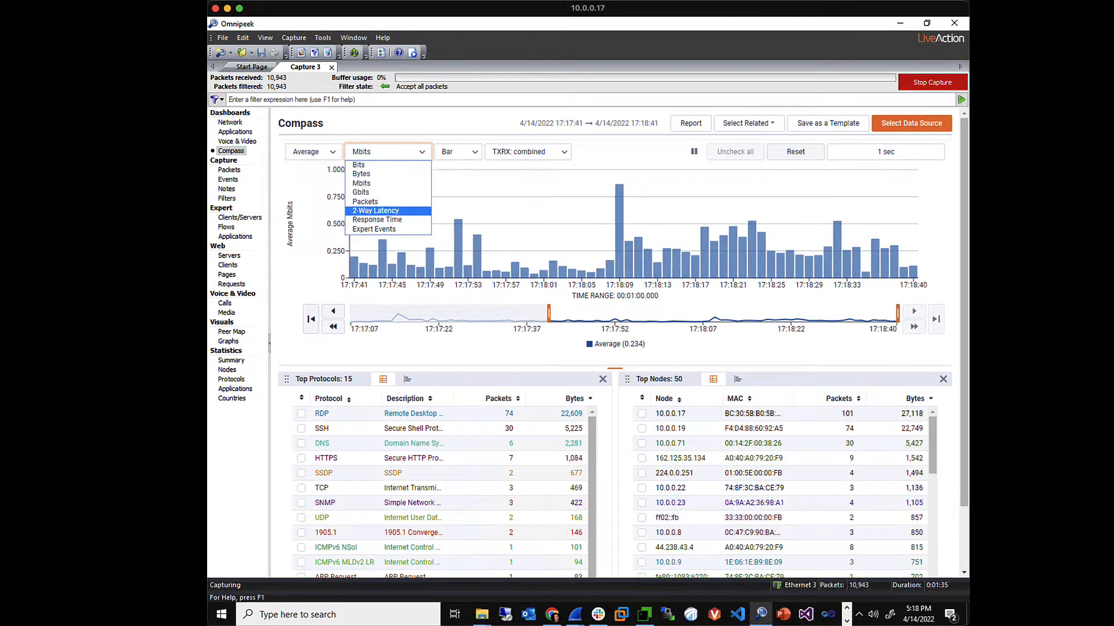
click(366, 211)
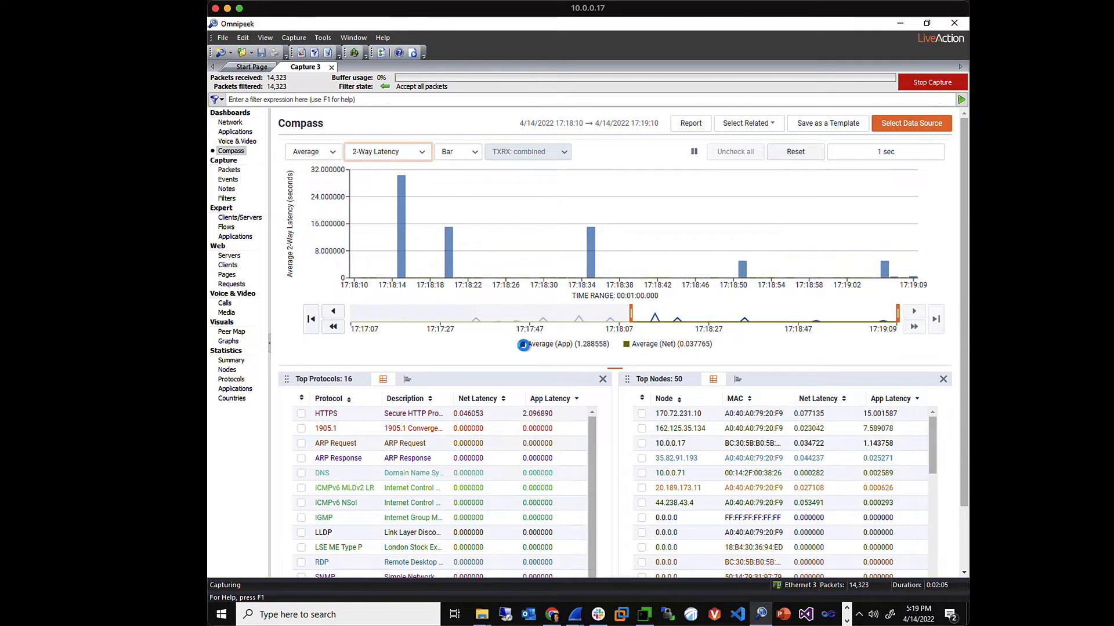
- Isolate the network latency series in the Compass chart, inspect its peaks, and restore the application latency series
click(523, 344)
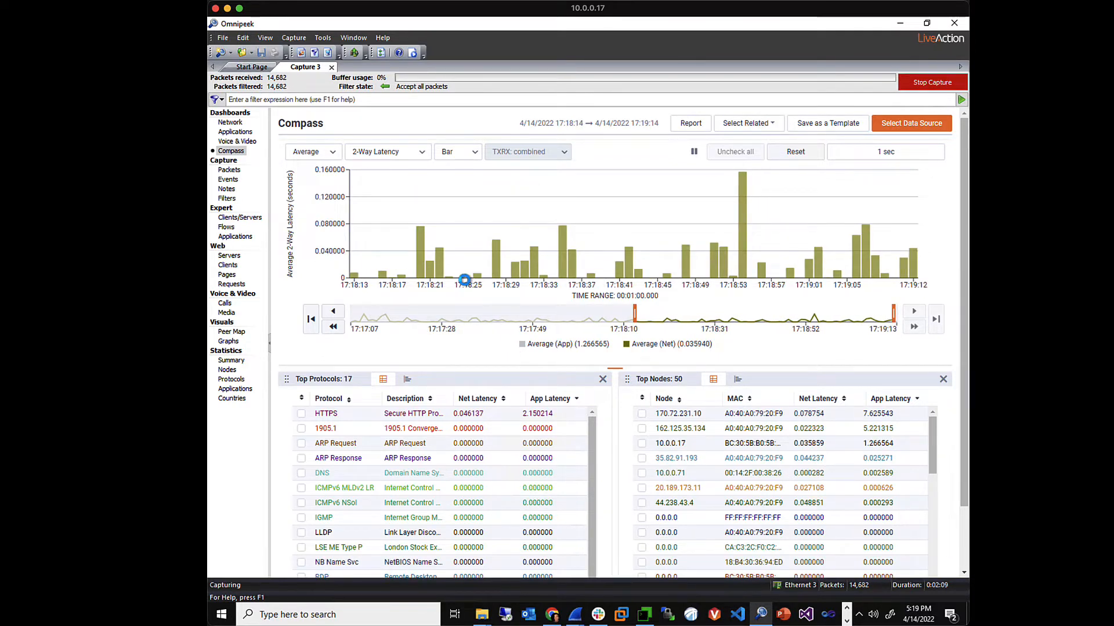
mouse_move(473, 222)
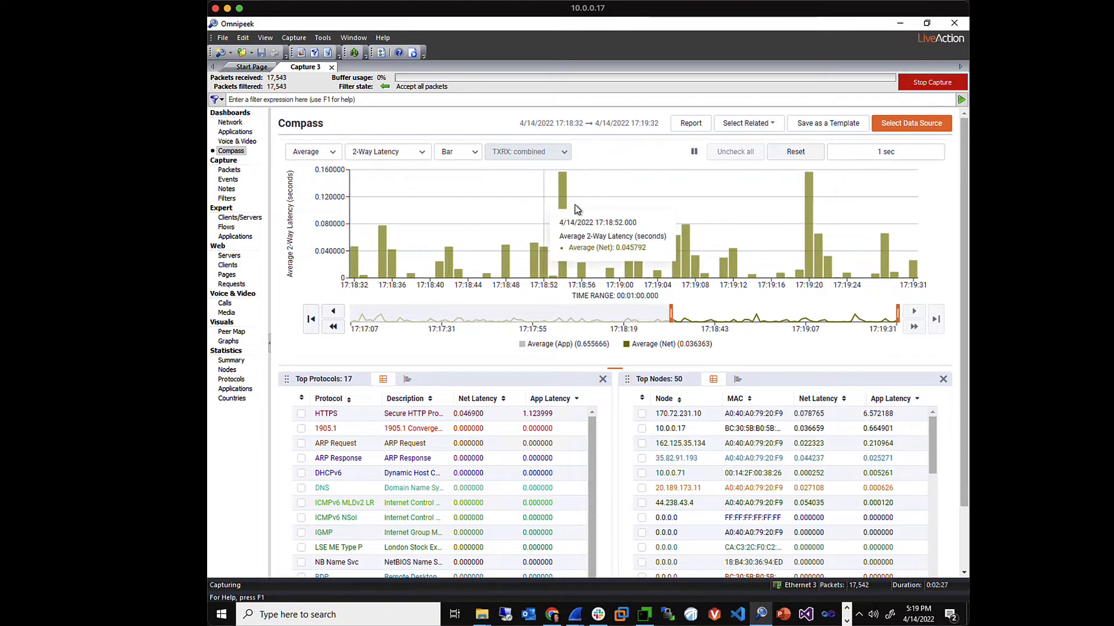
click(522, 345)
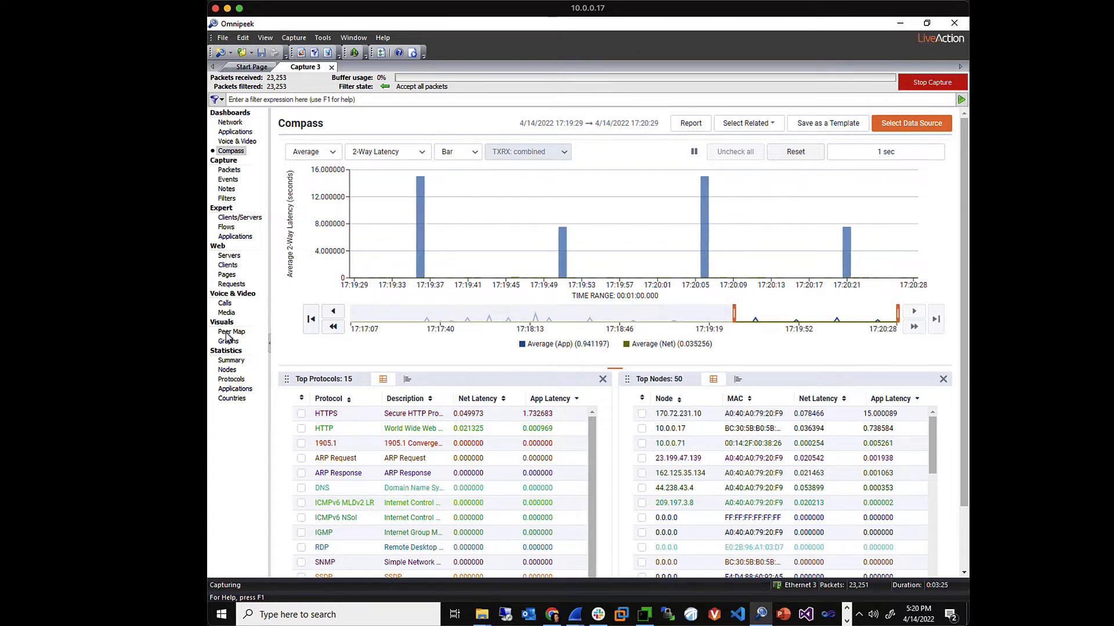
- Examine which expert flows are affected by TCP Selective ACK, TCP Duplicate ACK, HTTP Slow Response Time and TCP Retransmission events
click(227, 228)
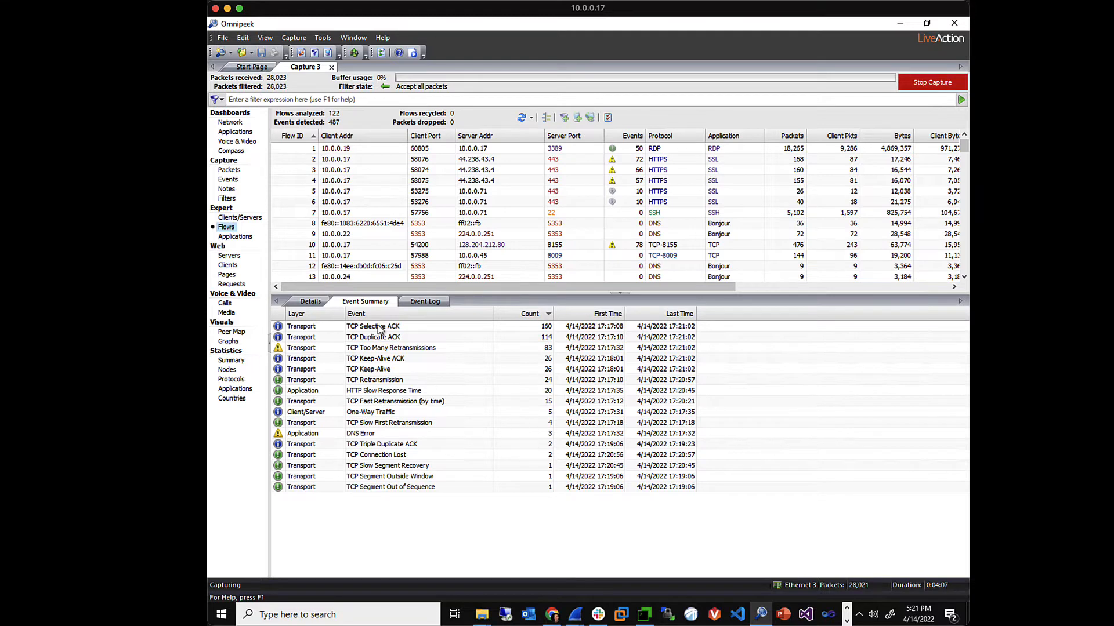
click(378, 328)
click(377, 339)
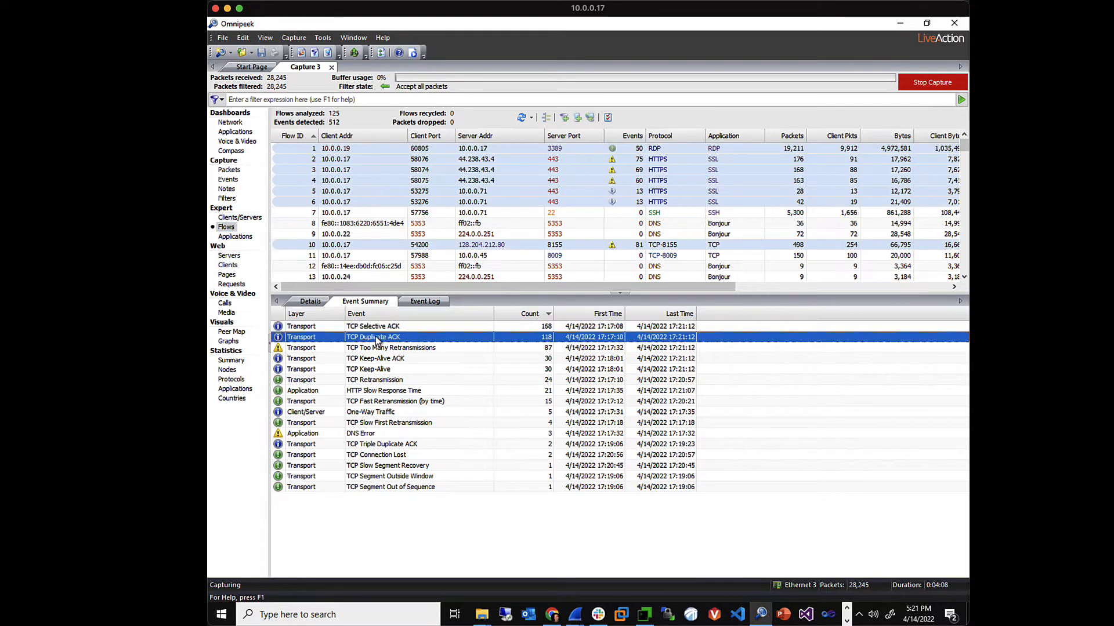
click(382, 392)
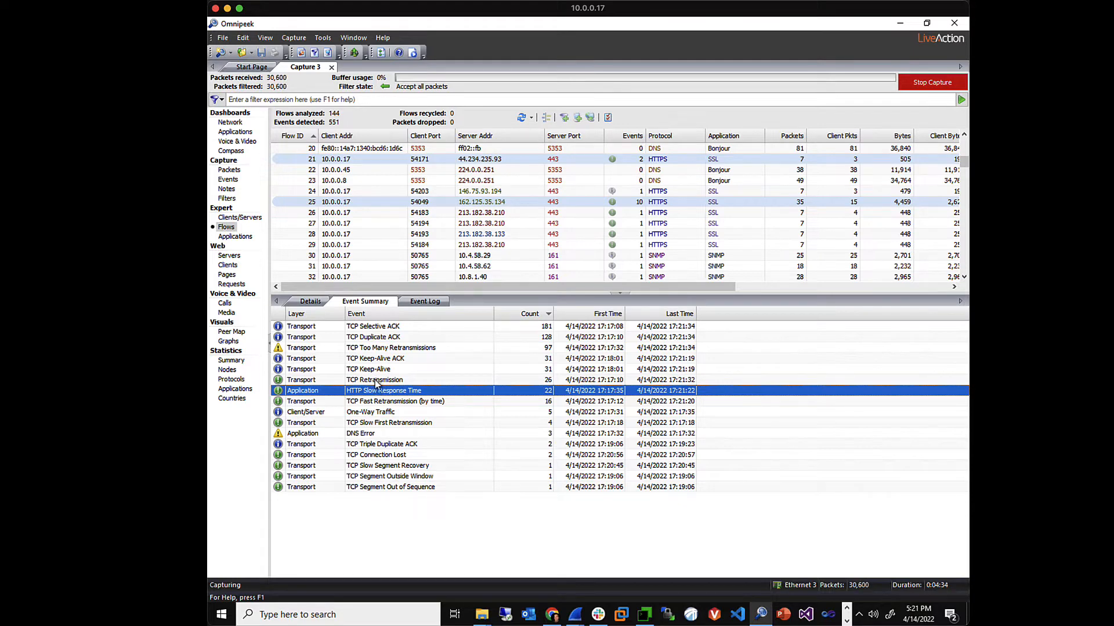
click(376, 383)
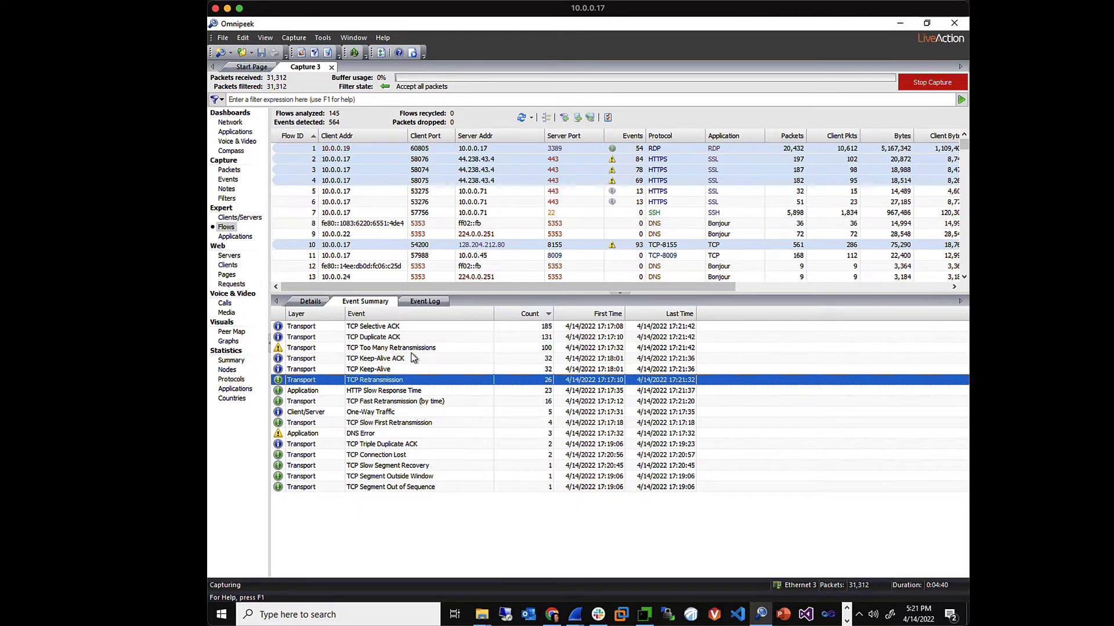
- Highlight the flows with HTTP Slow Response Time events and open flow 25 in the Flow Visualizer
click(382, 393)
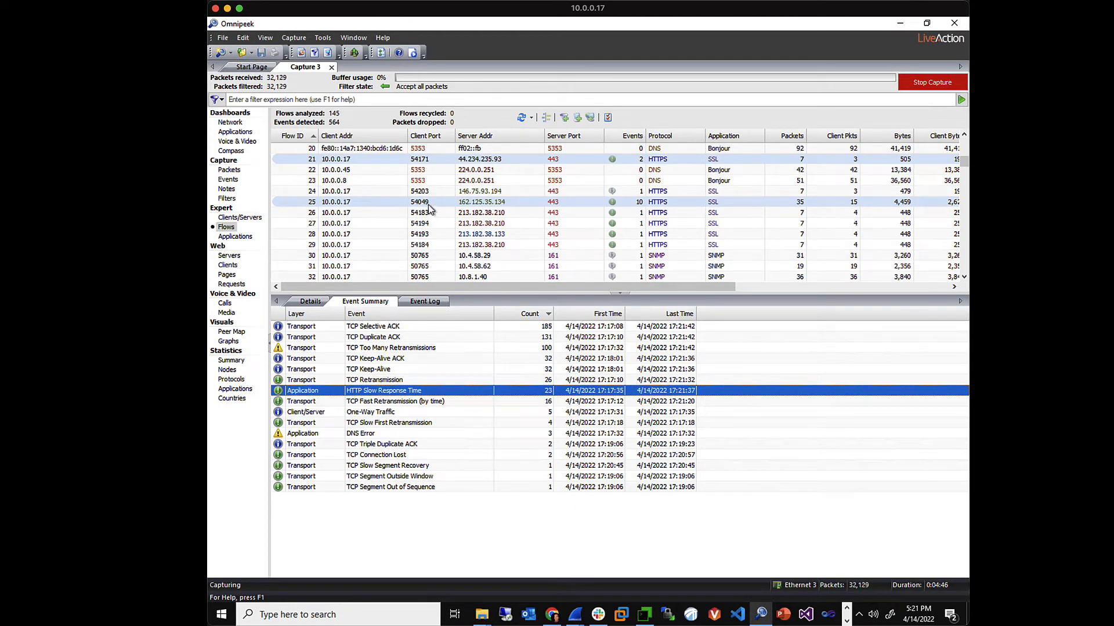
right_click(430, 207)
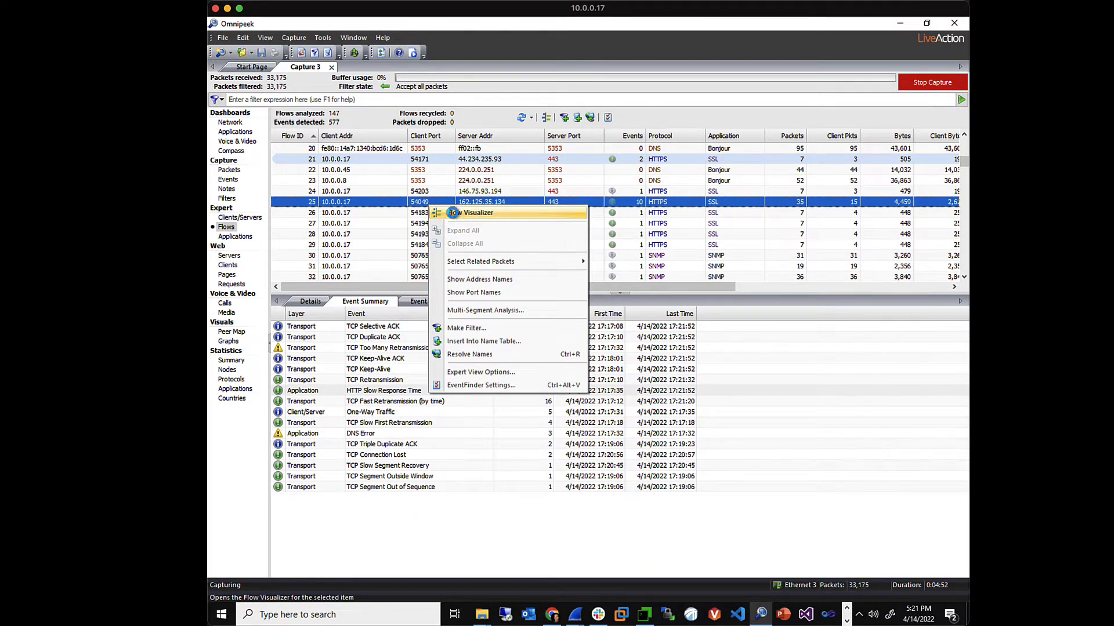
click(453, 213)
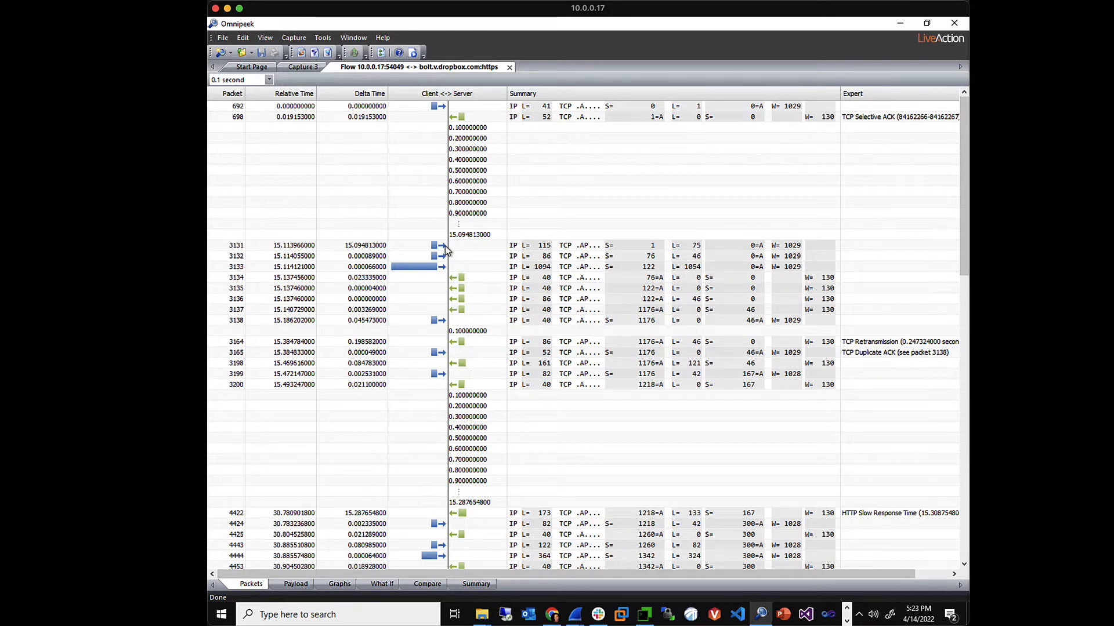
- Compare the flow's packet timeline at the 1 second and None time intervals, and return it to 0.1 second
click(269, 80)
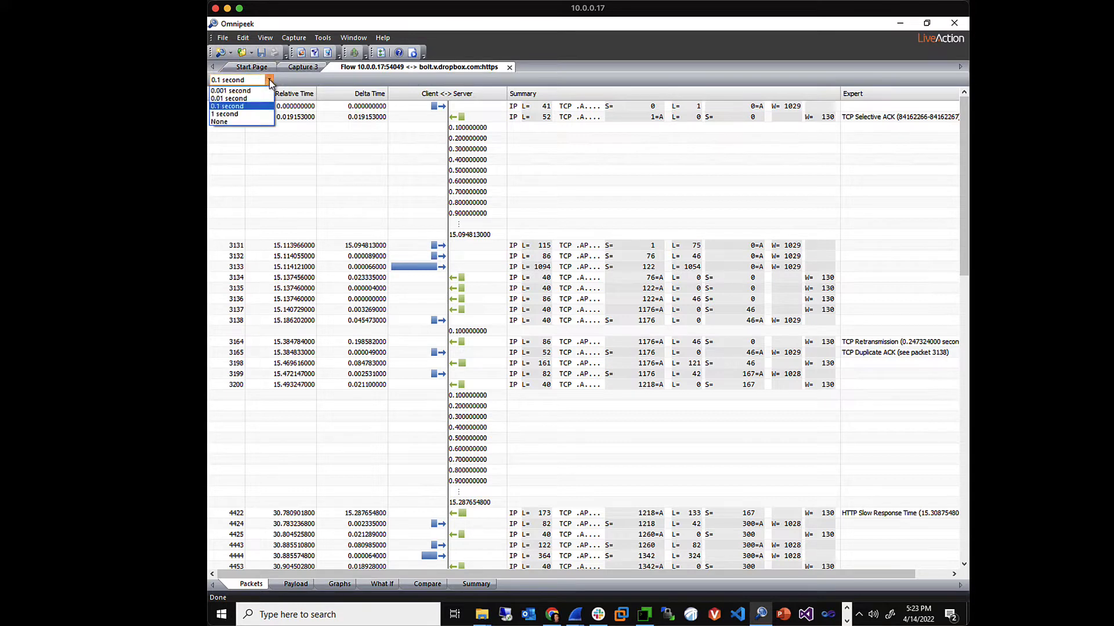
click(241, 114)
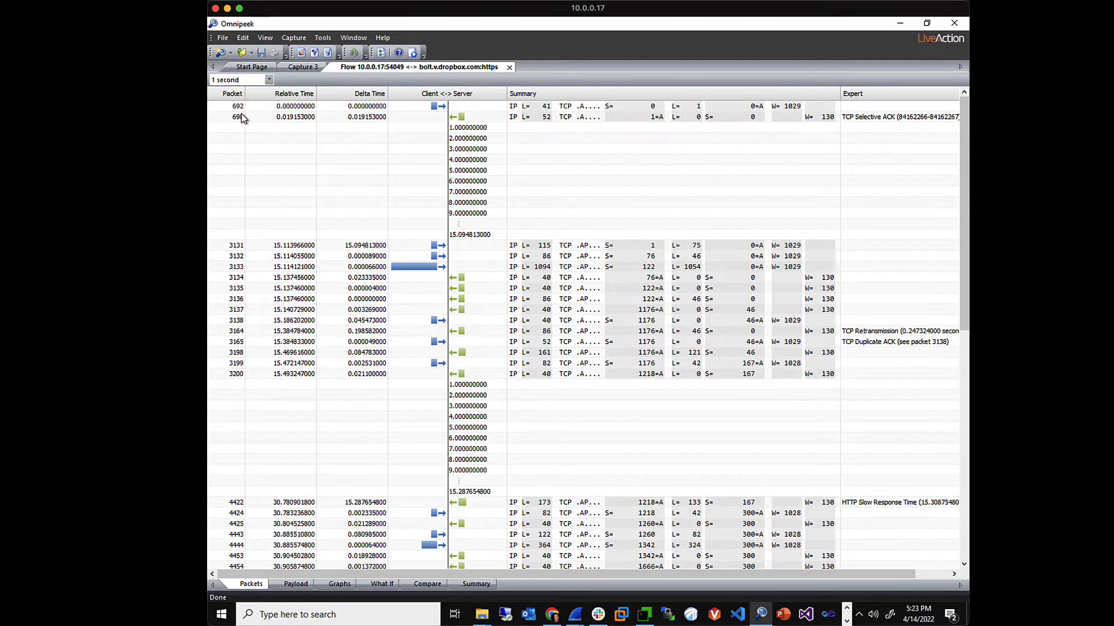
click(269, 81)
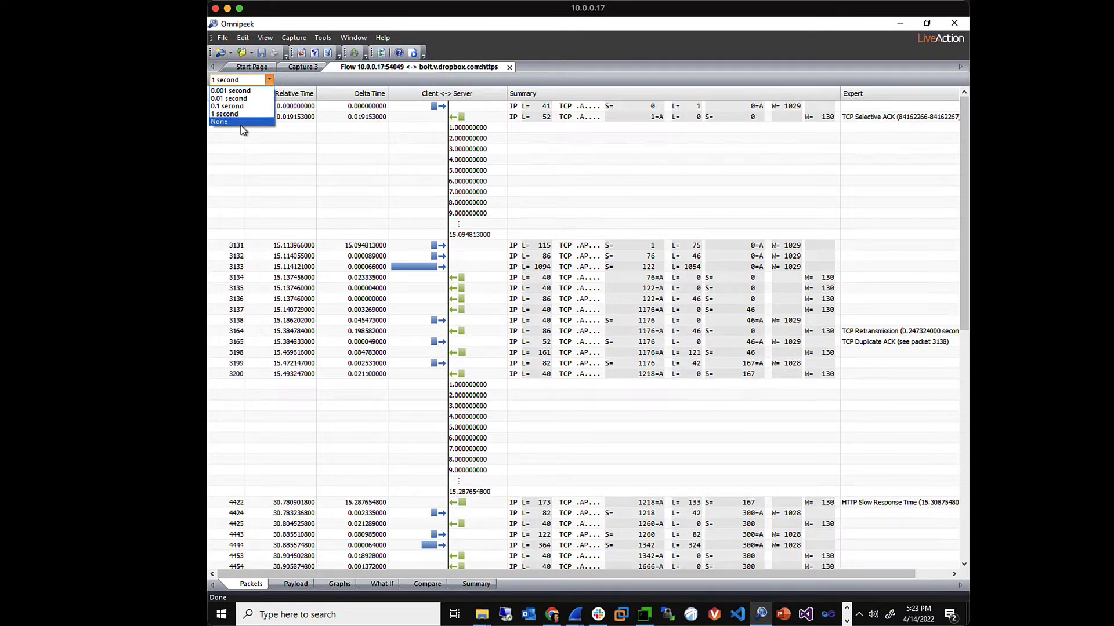
click(242, 125)
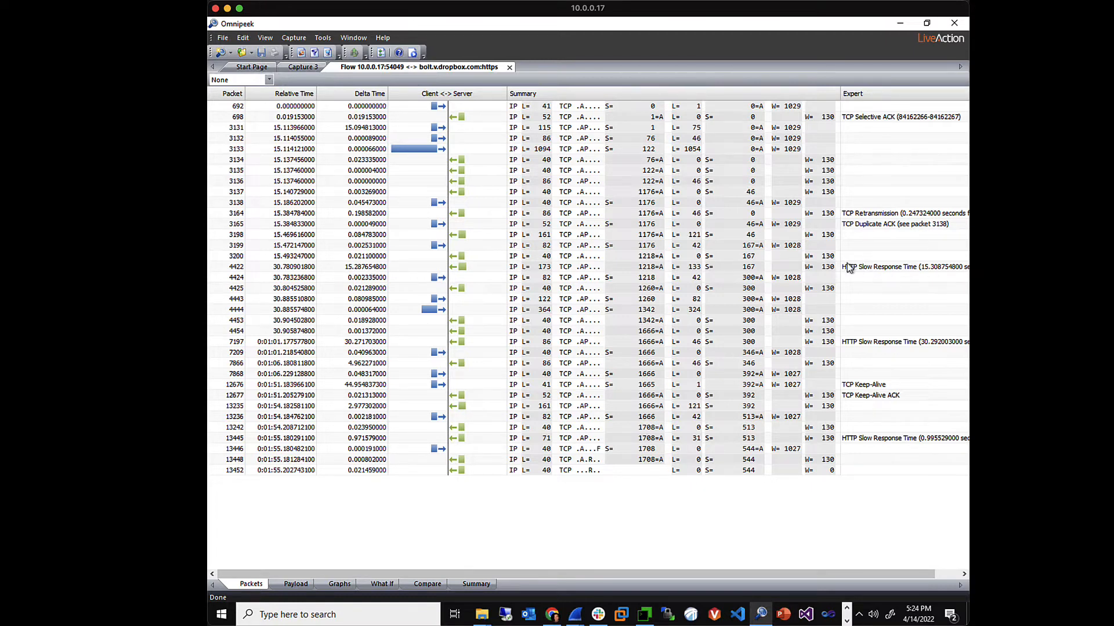
click(268, 80)
click(243, 107)
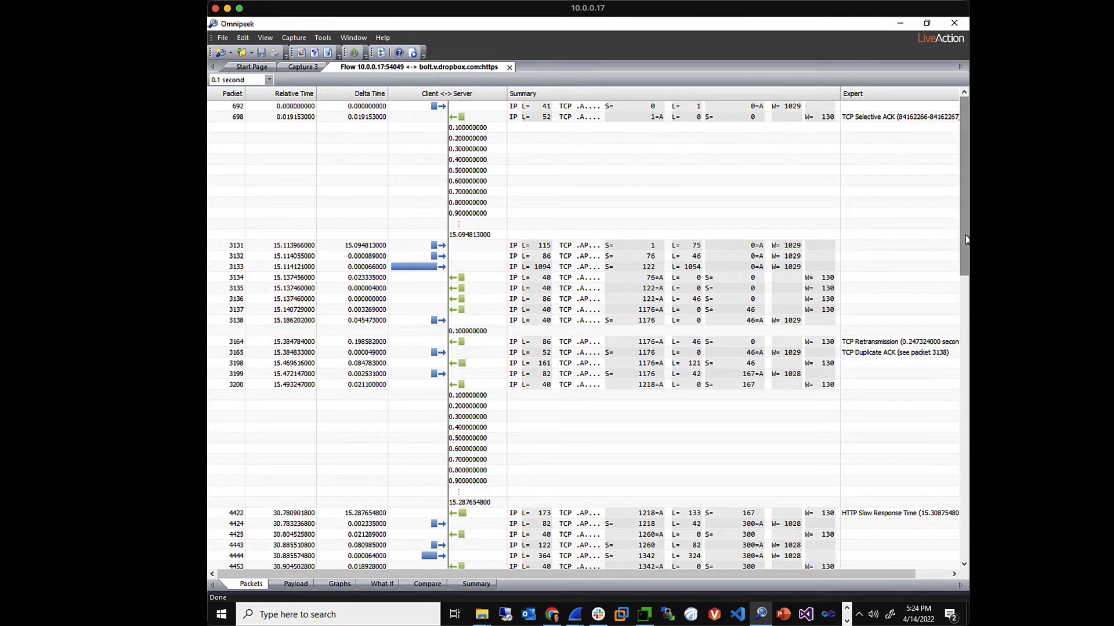
- Inspect the delay between packets 4454 and 7197 in the flow and go to packet 7197 in the Packets list
drag(957, 245, 958, 289)
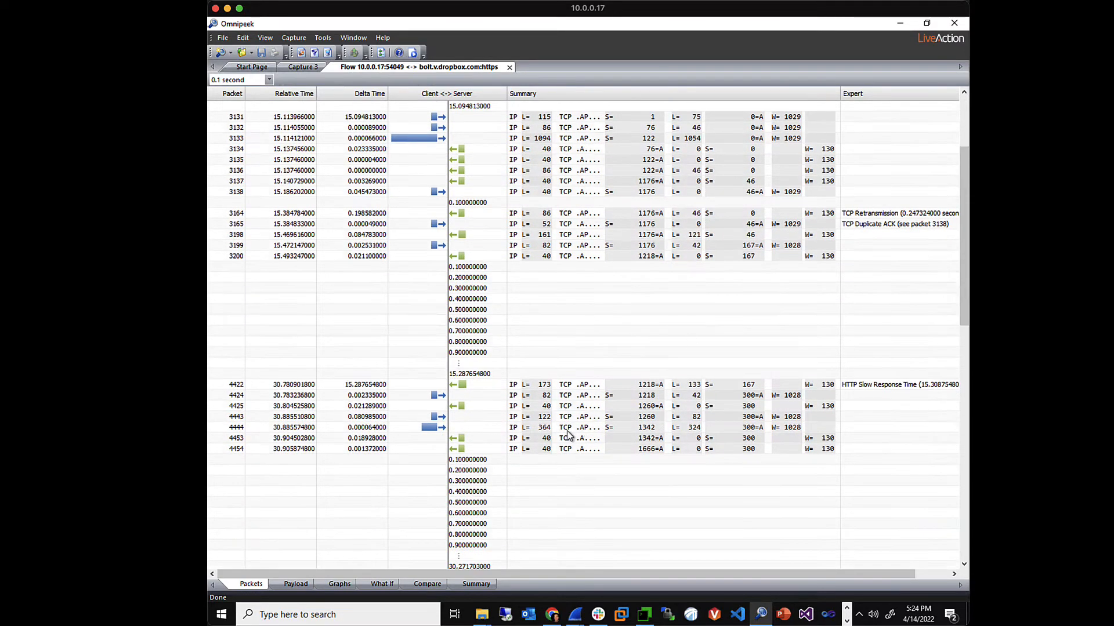
scroll(963, 251, down, 2)
scroll(962, 251, down, 3)
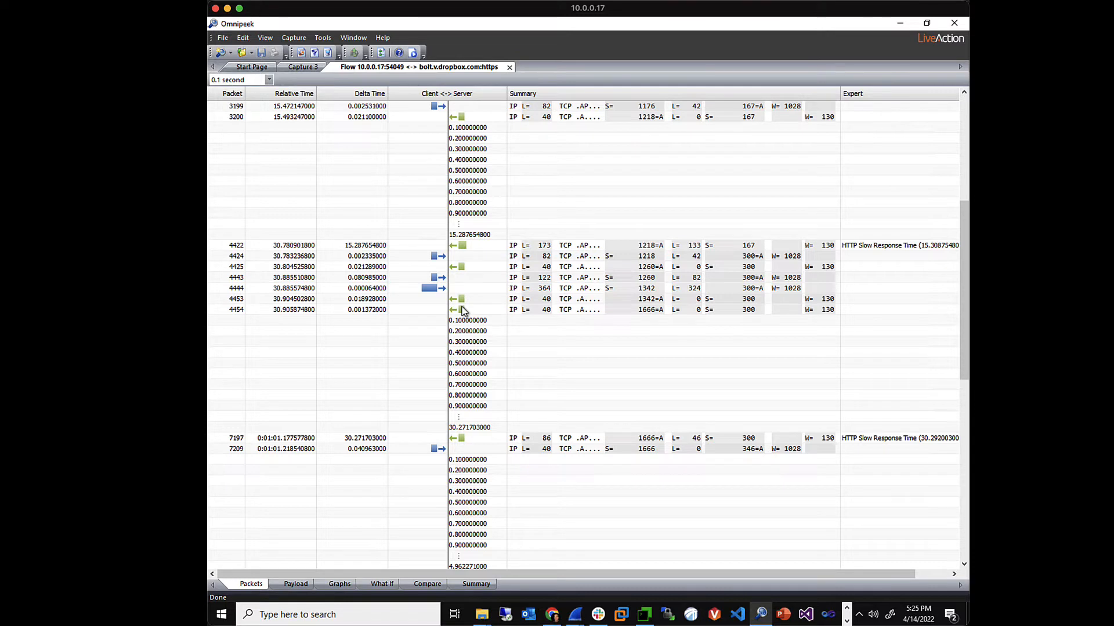
click(462, 312)
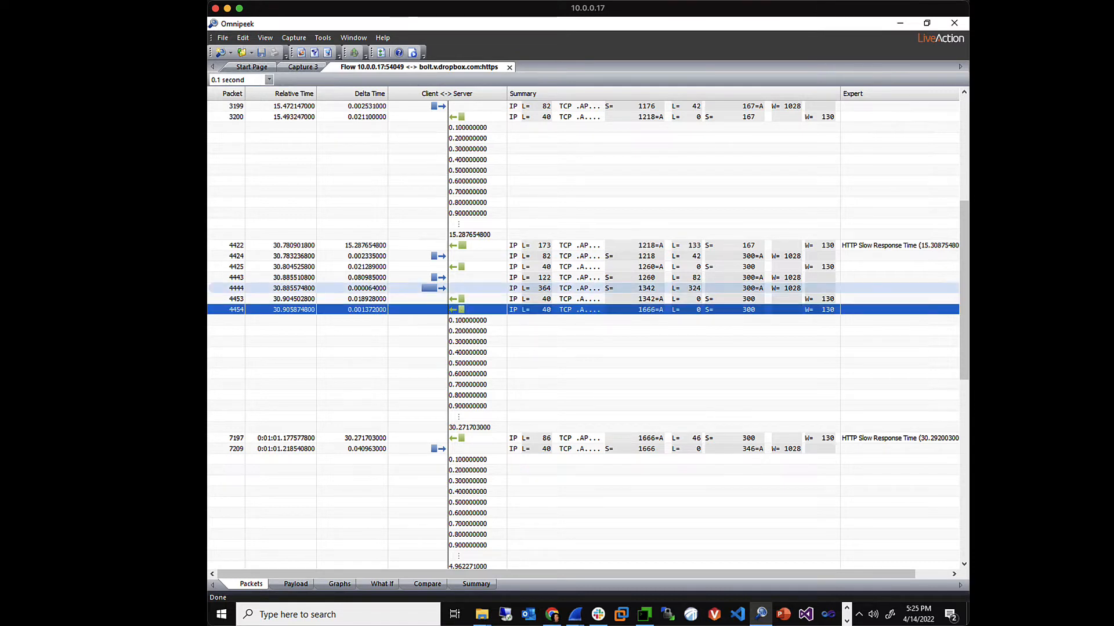
click(465, 439)
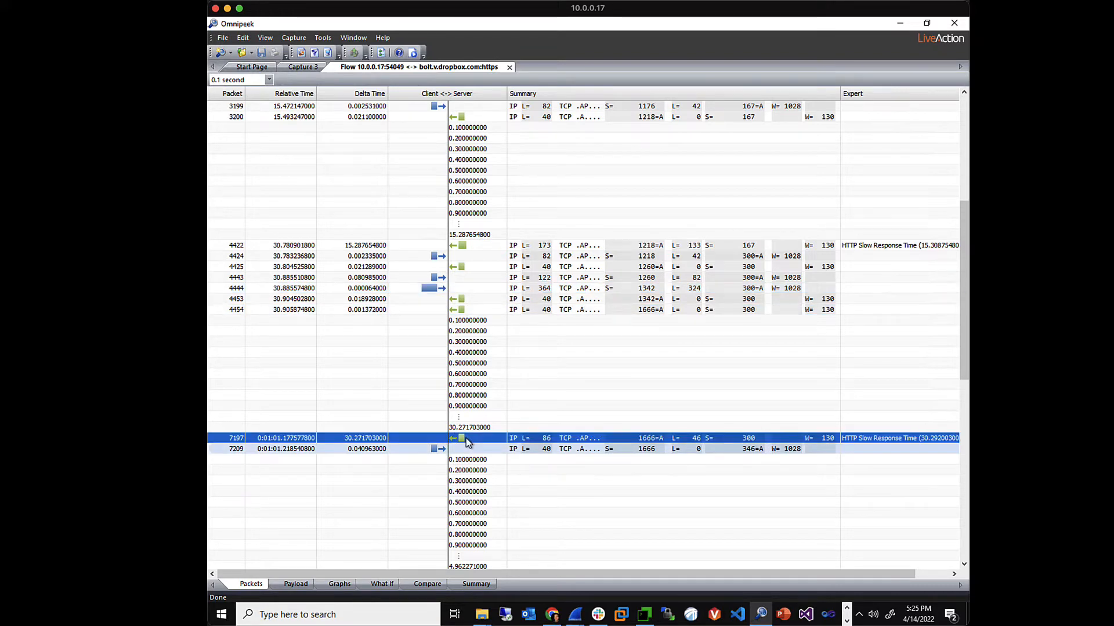
right_click(465, 438)
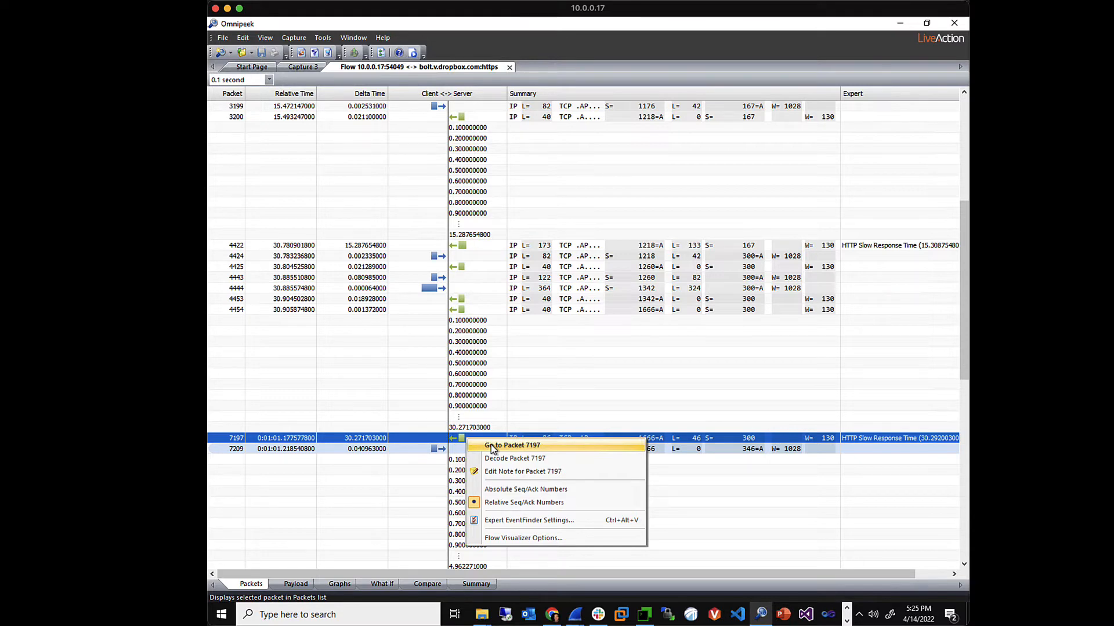
click(490, 445)
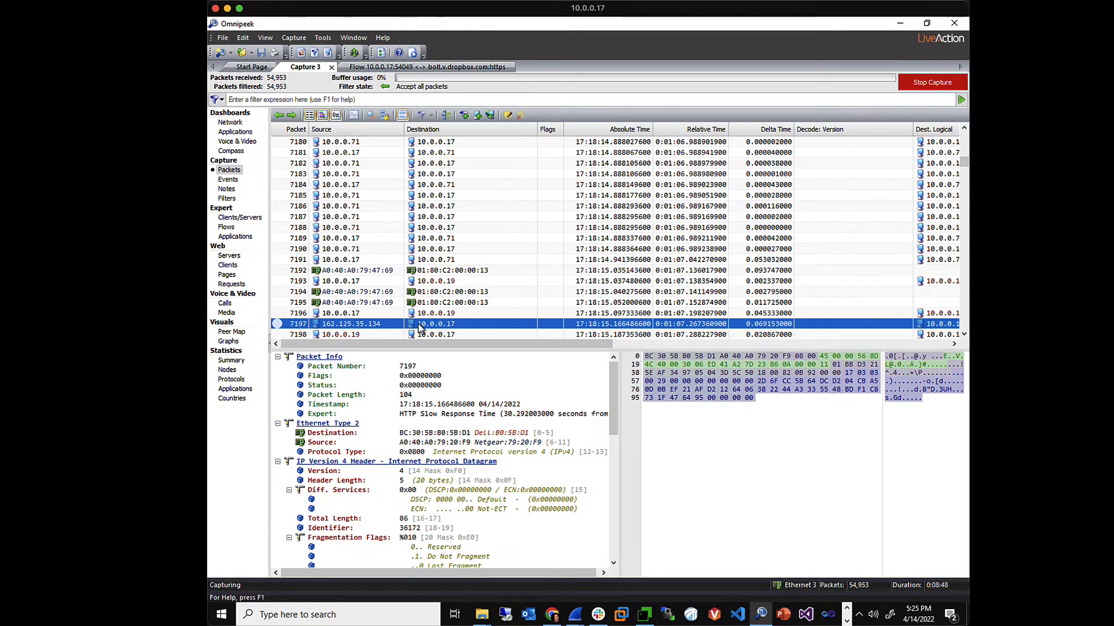
- Examine packet 7197's list columns, including Expert, and its decoded TCP and TLS headers
drag(493, 346, 786, 360)
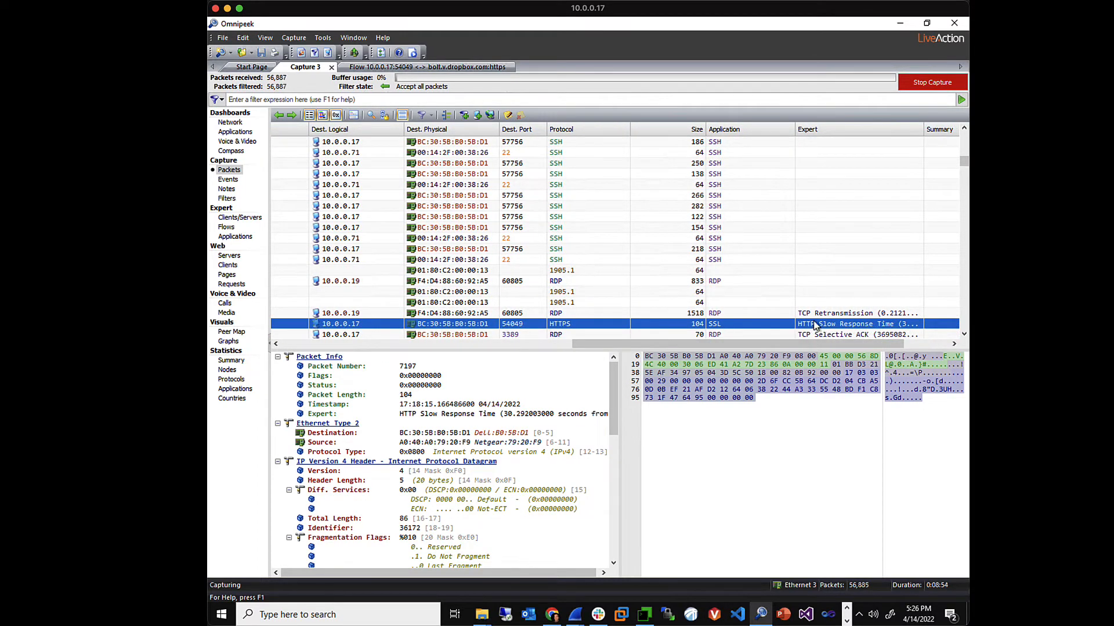
drag(629, 345, 505, 341)
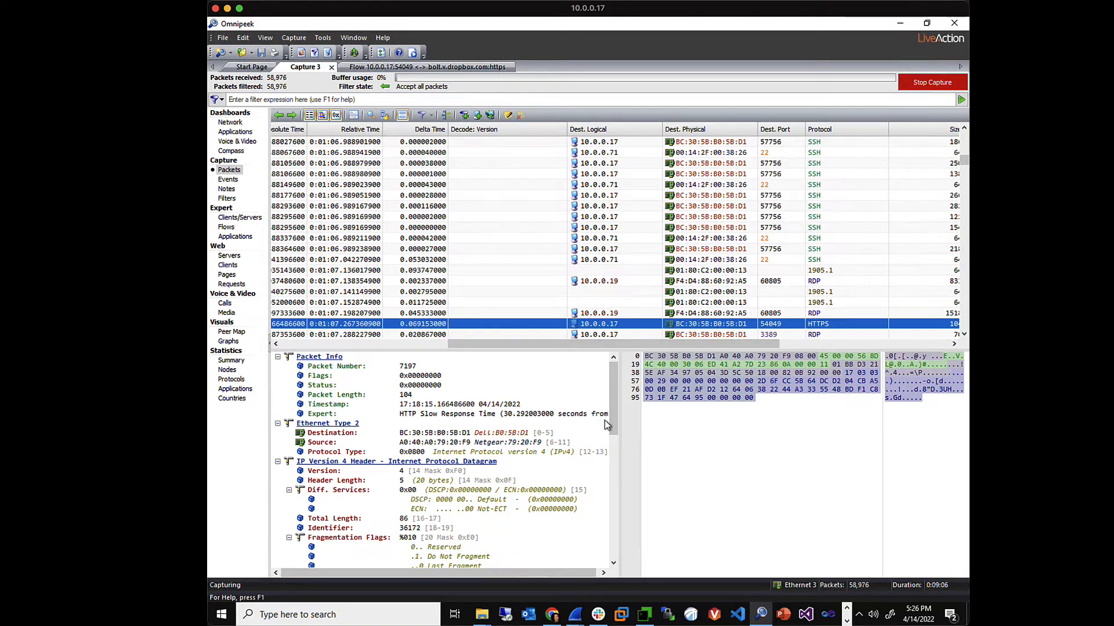
drag(611, 409, 607, 516)
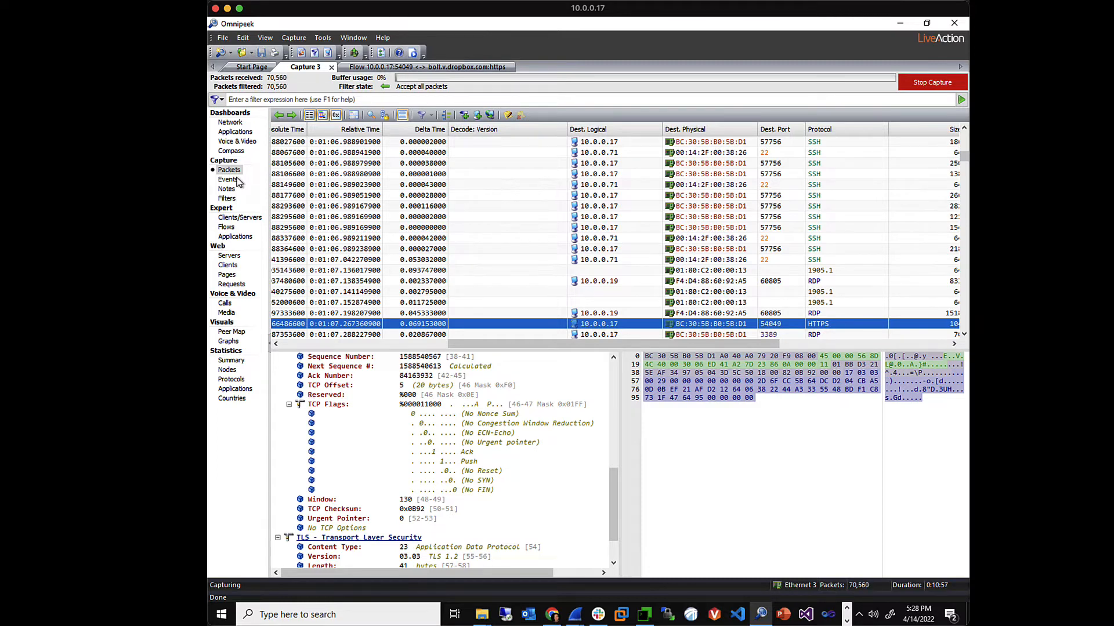
- Show the expert Applications view and expand Dropbox and its server 162.125.35.134 to examine response times
click(229, 229)
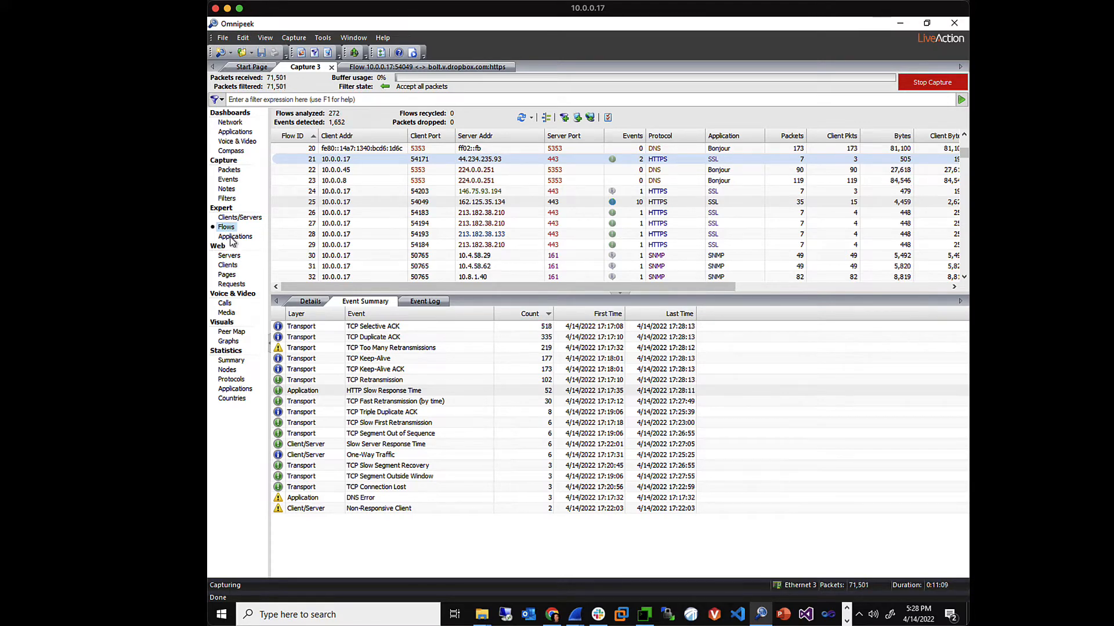
click(233, 238)
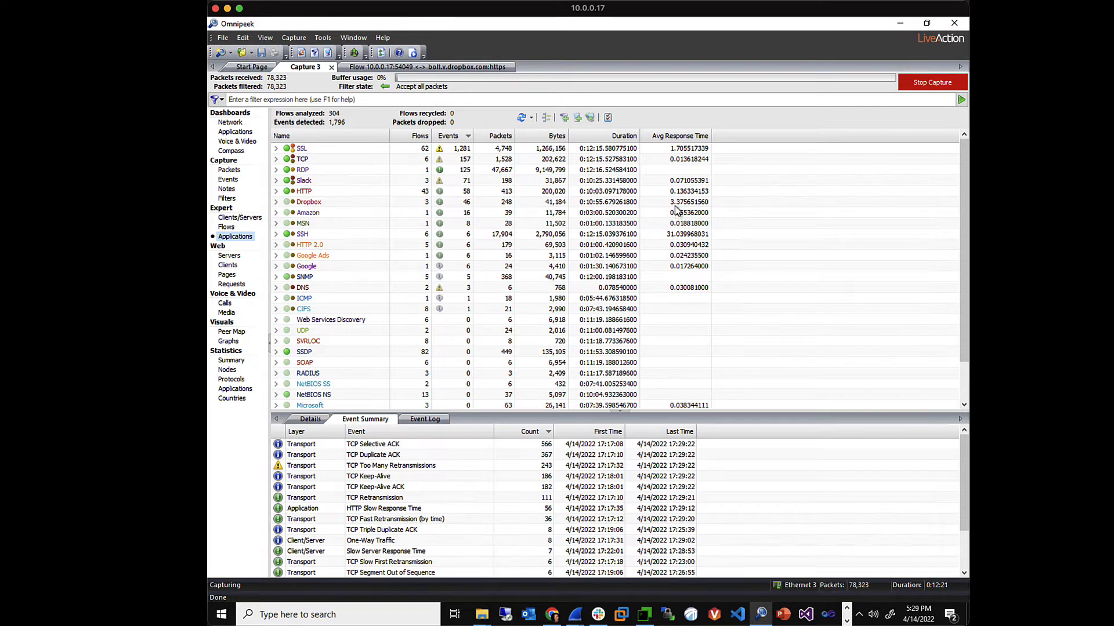
click(277, 203)
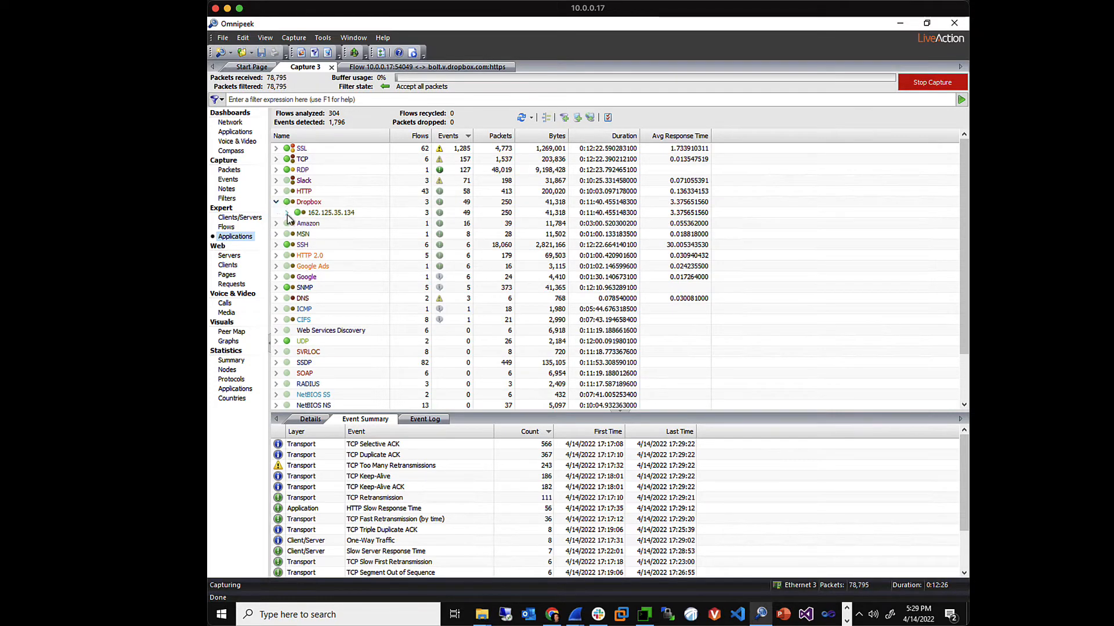
click(287, 214)
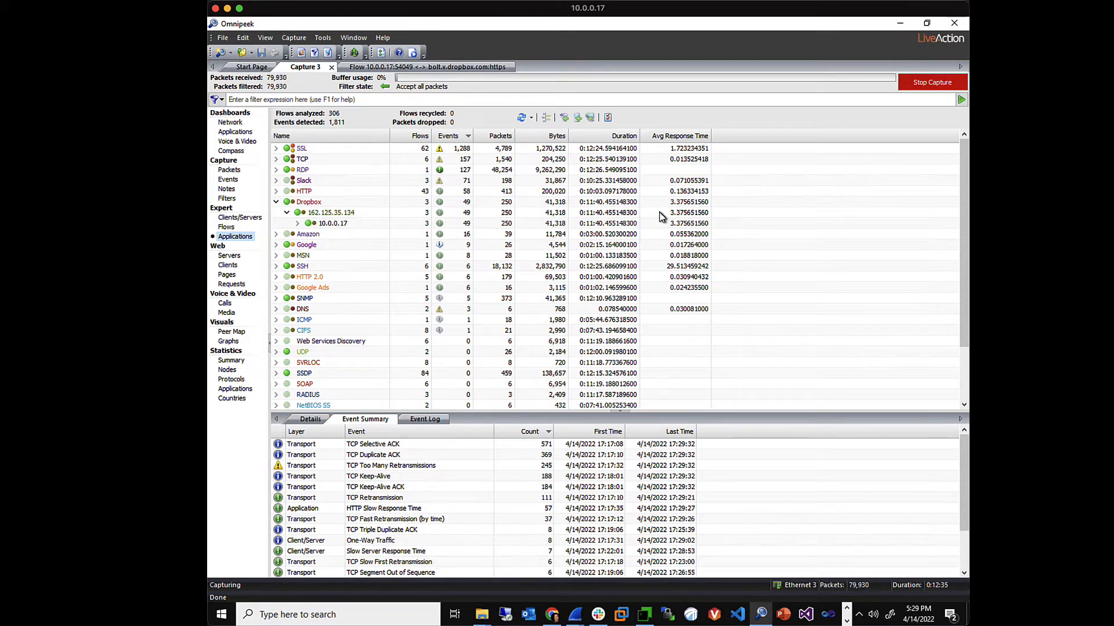
- Expand Dropbox client 10.0.0.17, select the packets related to flow 54243<->443 by Flow ID, and highlight them in the Packets list
click(296, 225)
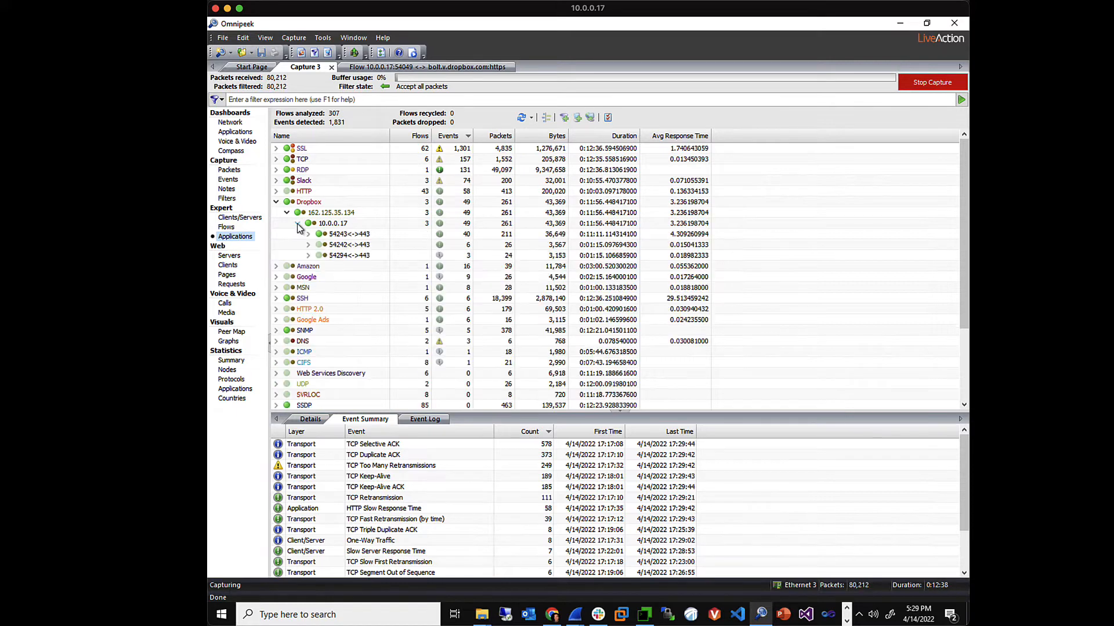
click(334, 235)
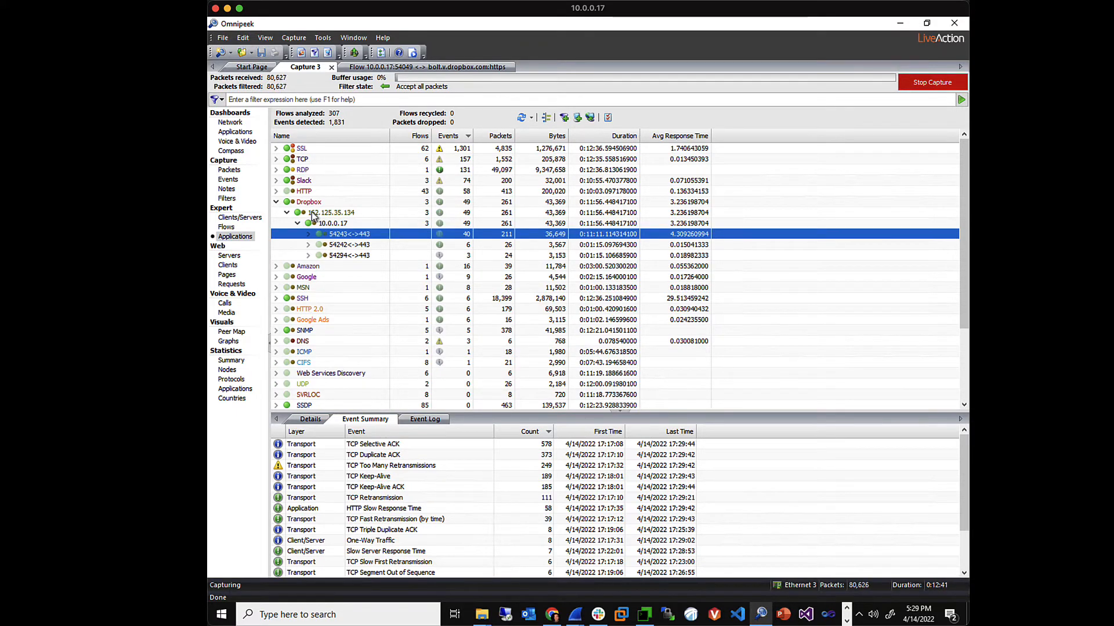
right_click(338, 237)
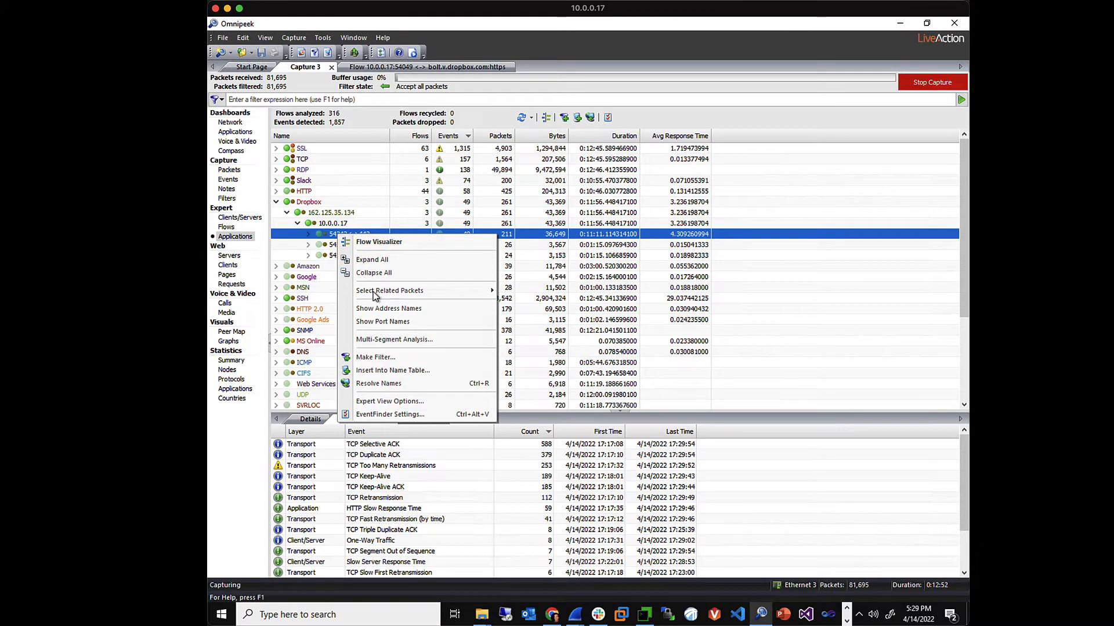
mouse_move(393, 295)
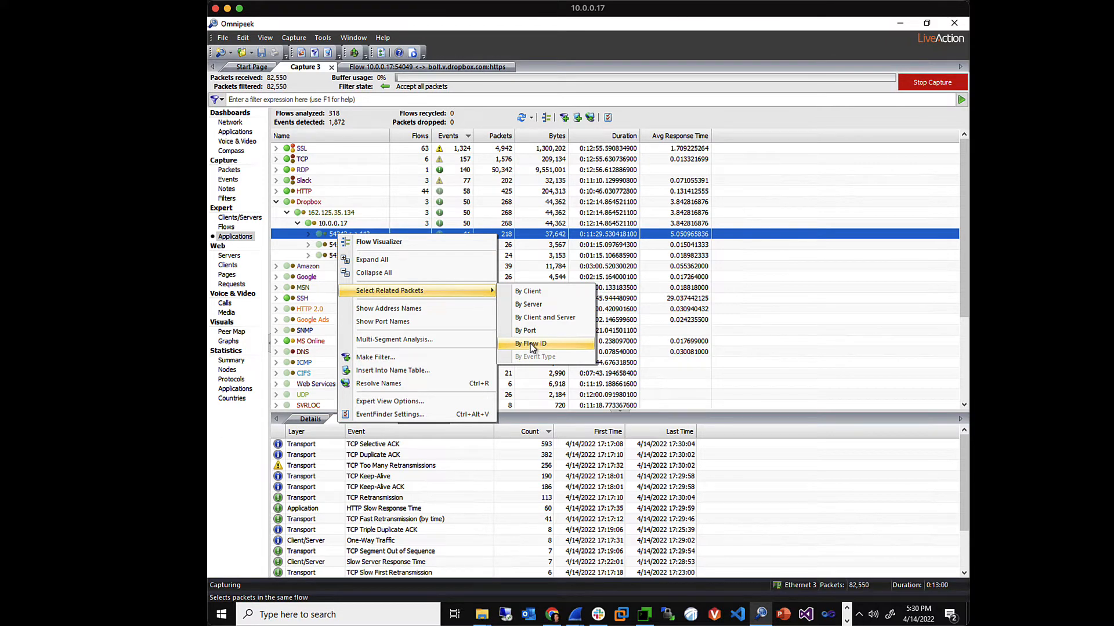
click(530, 343)
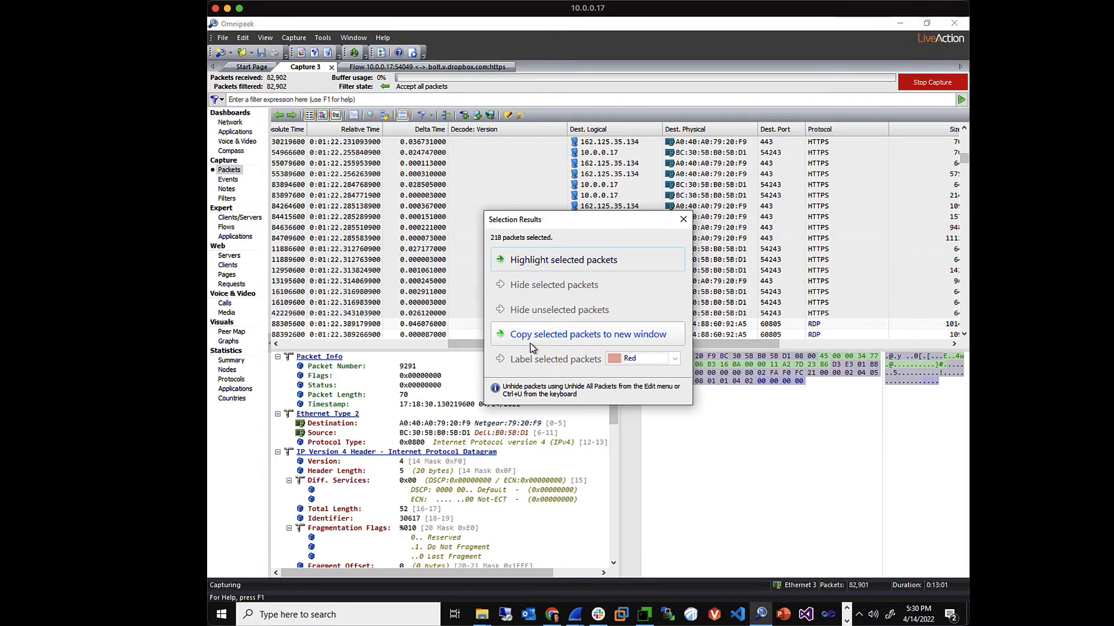
click(531, 260)
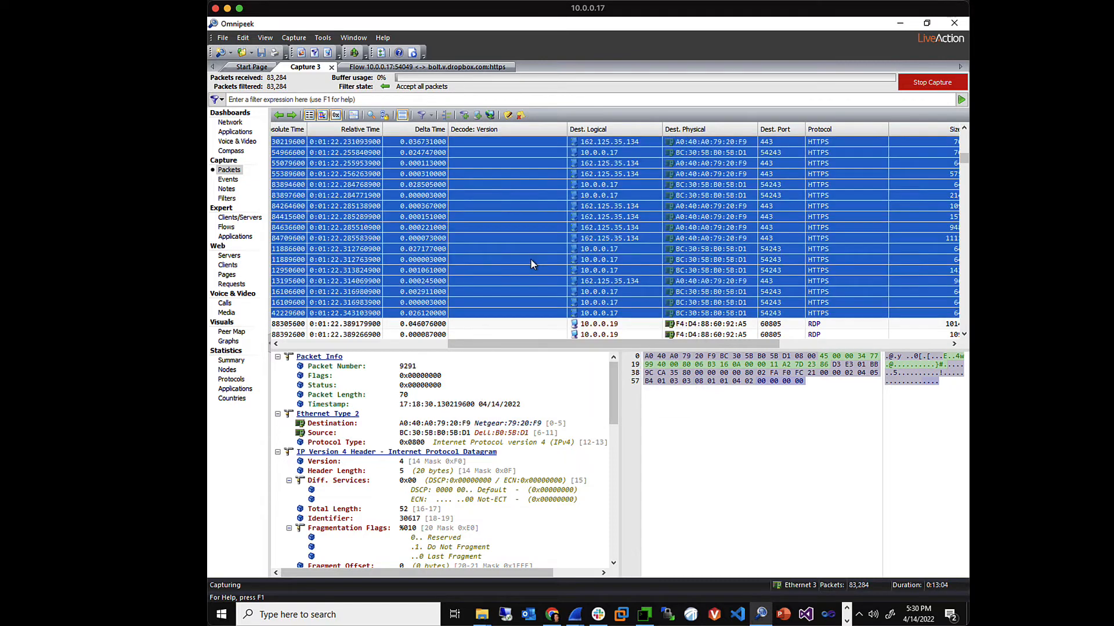
- Select the related flow of a highlighted Dropbox packet and examine the latency columns available for the Flows list
right_click(529, 195)
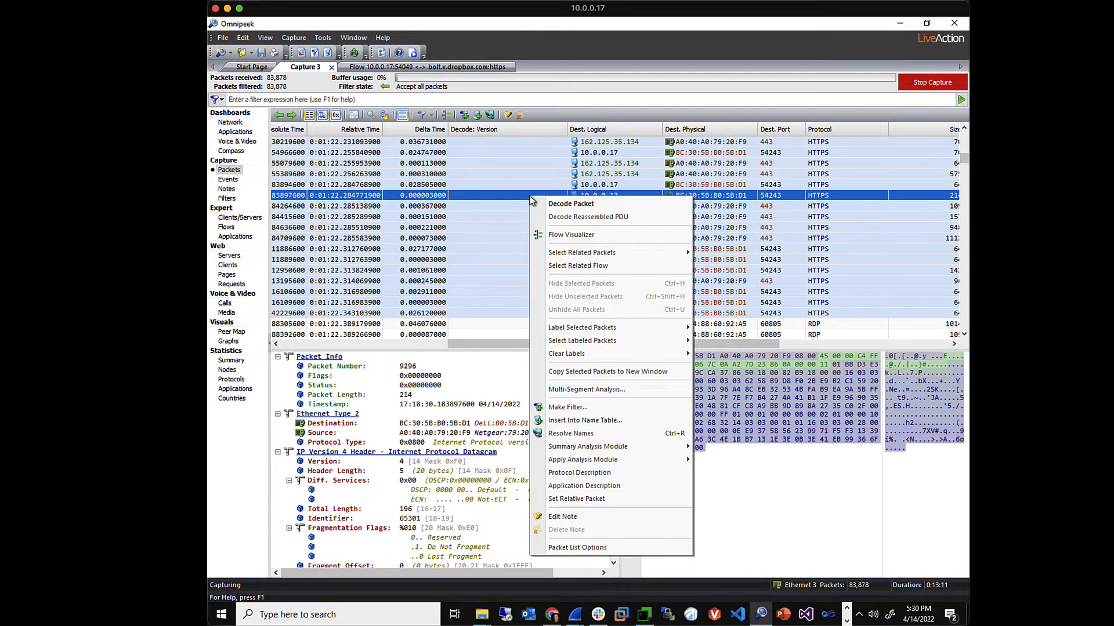
mouse_move(551, 255)
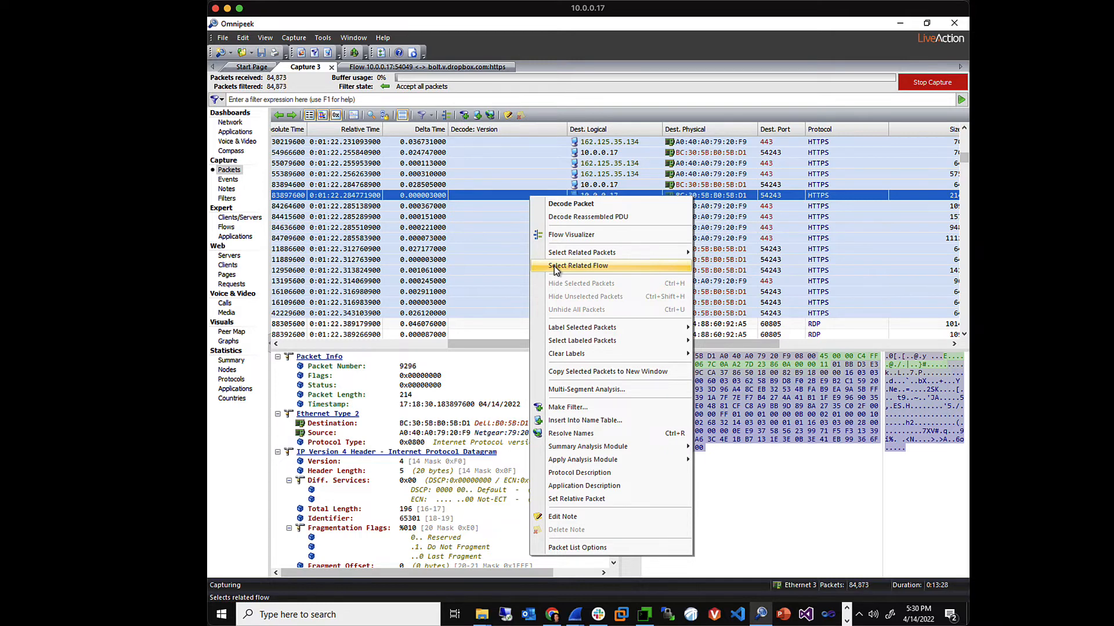
click(554, 266)
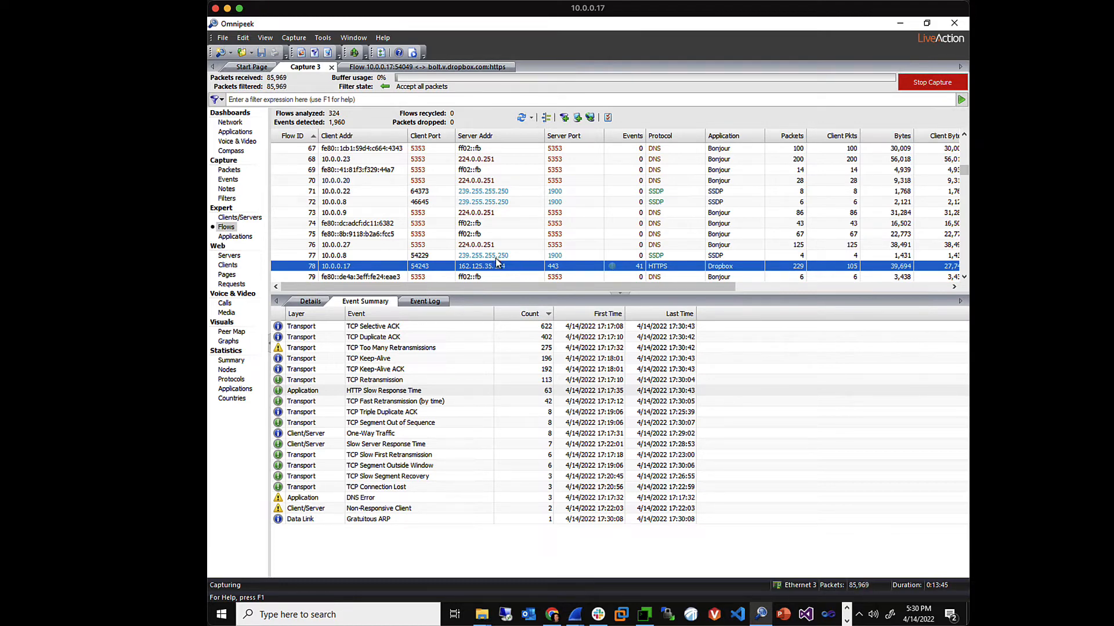
right_click(674, 136)
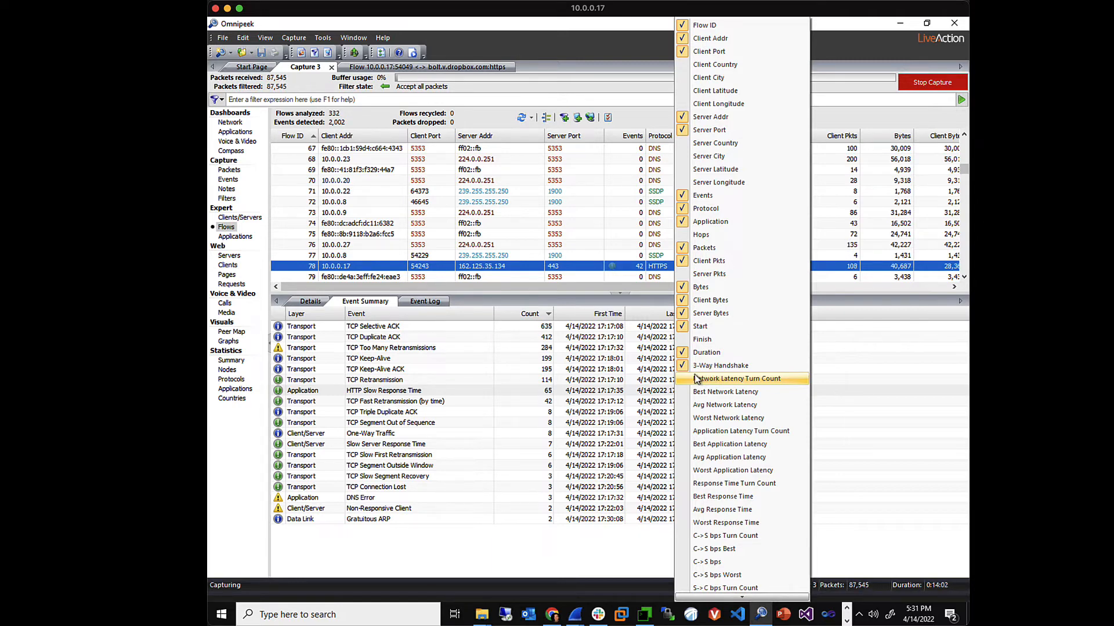
click(694, 379)
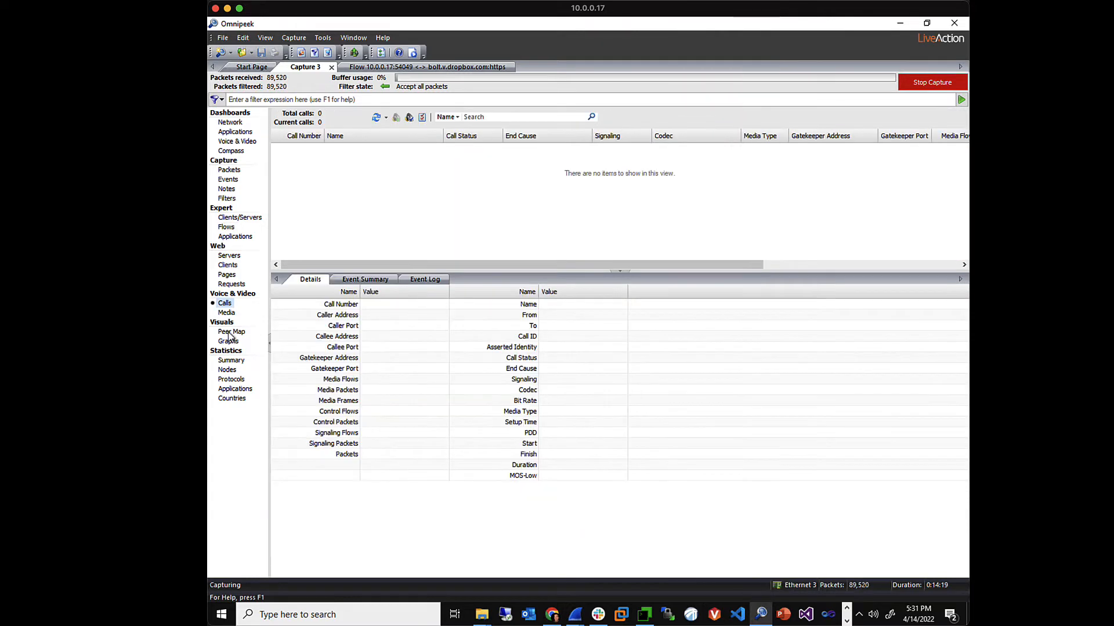
- Show the Peer Map and move node 10.0.0.17 from the centre up between the two upper arcs of nodes
click(230, 333)
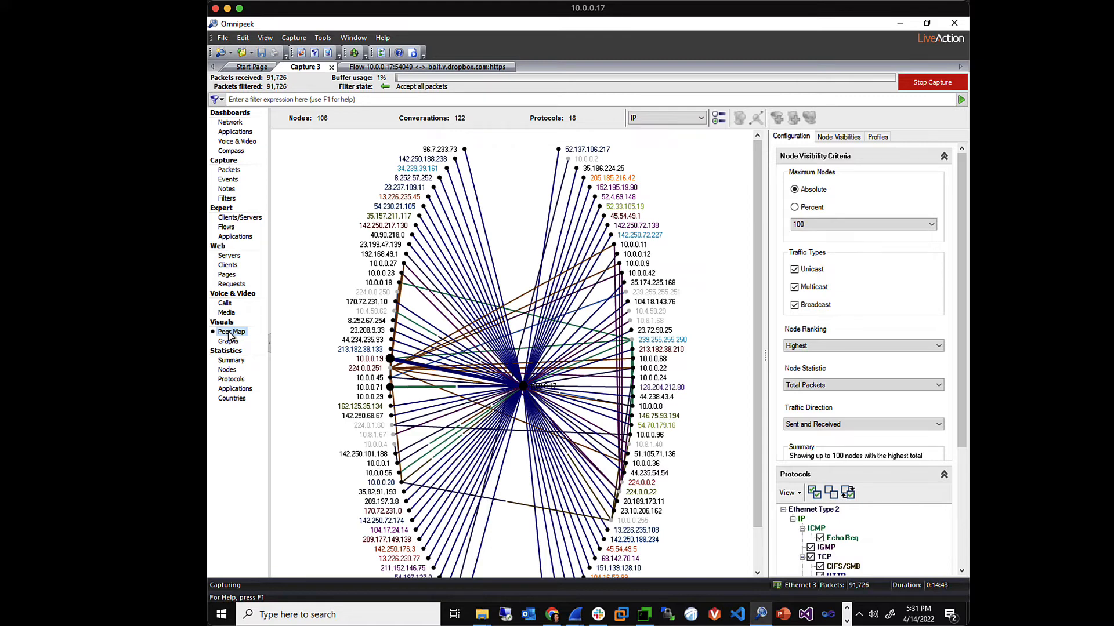
mouse_move(526, 396)
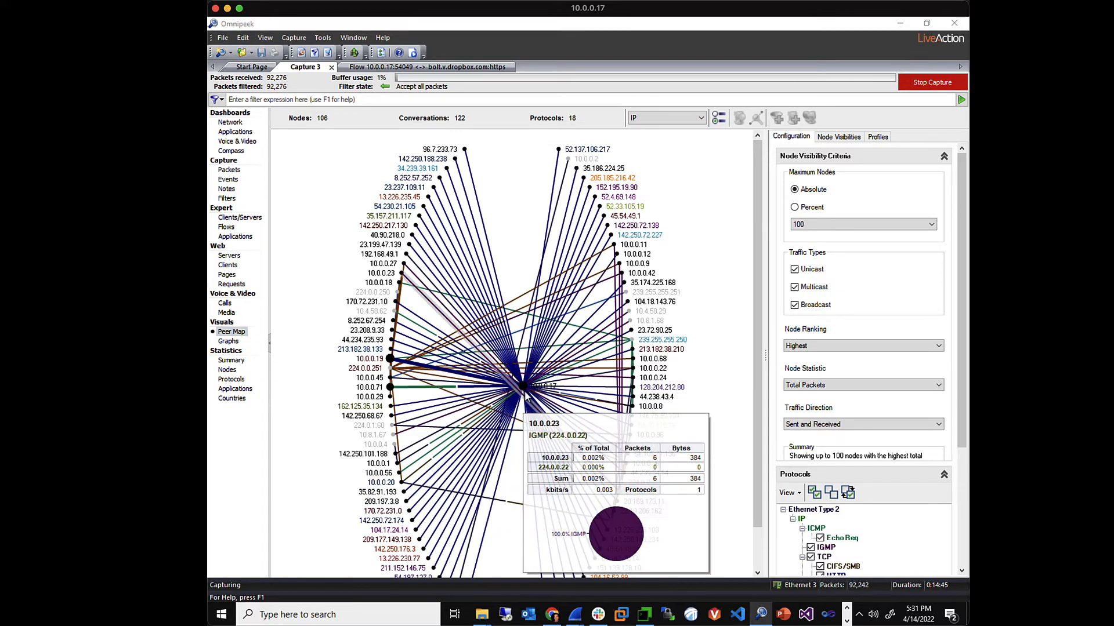
mouse_move(524, 387)
mouse_down()
mouse_move(530, 221)
mouse_move(520, 181)
mouse_move(514, 204)
mouse_up()
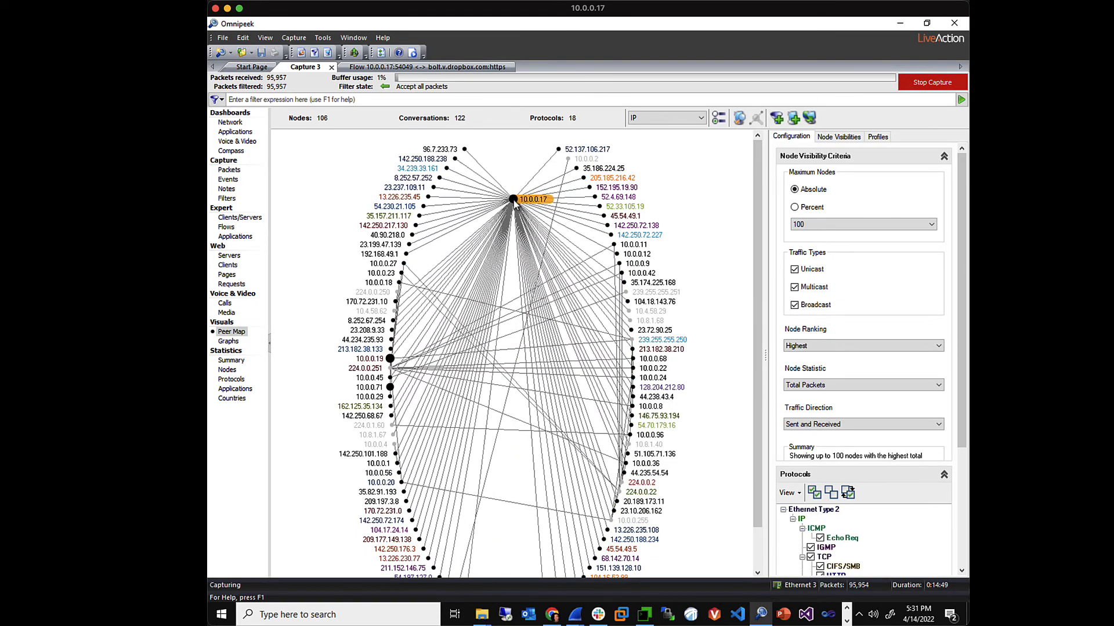
mouse_move(515, 204)
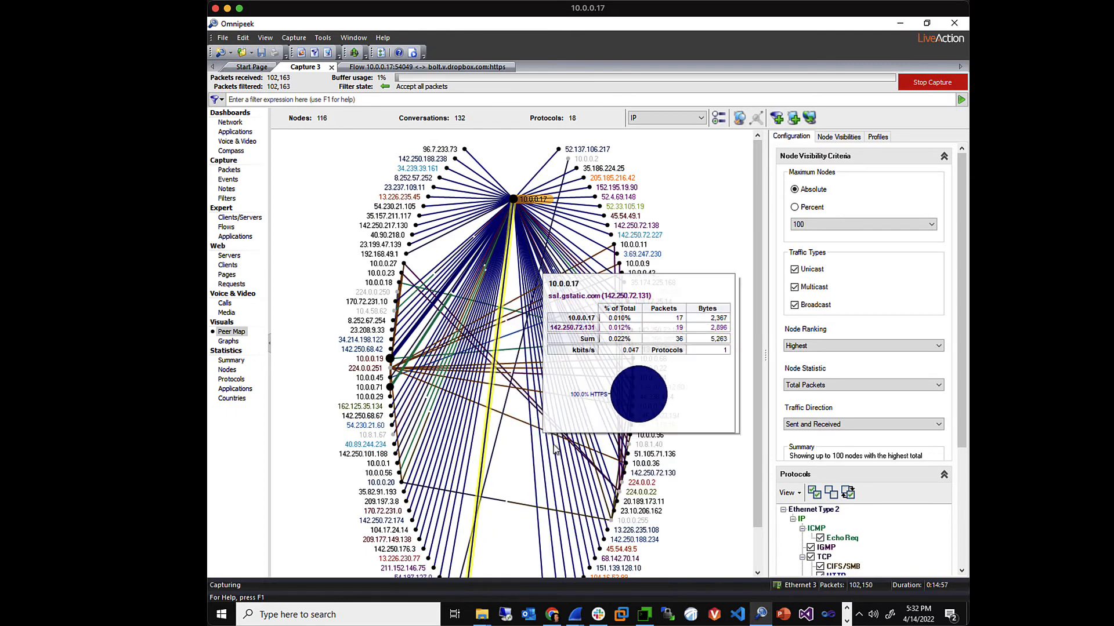
- Pull multicast node 224.0.0.251 out of the ring and place it in the lower middle of the map to inspect its peers
mouse_move(392, 370)
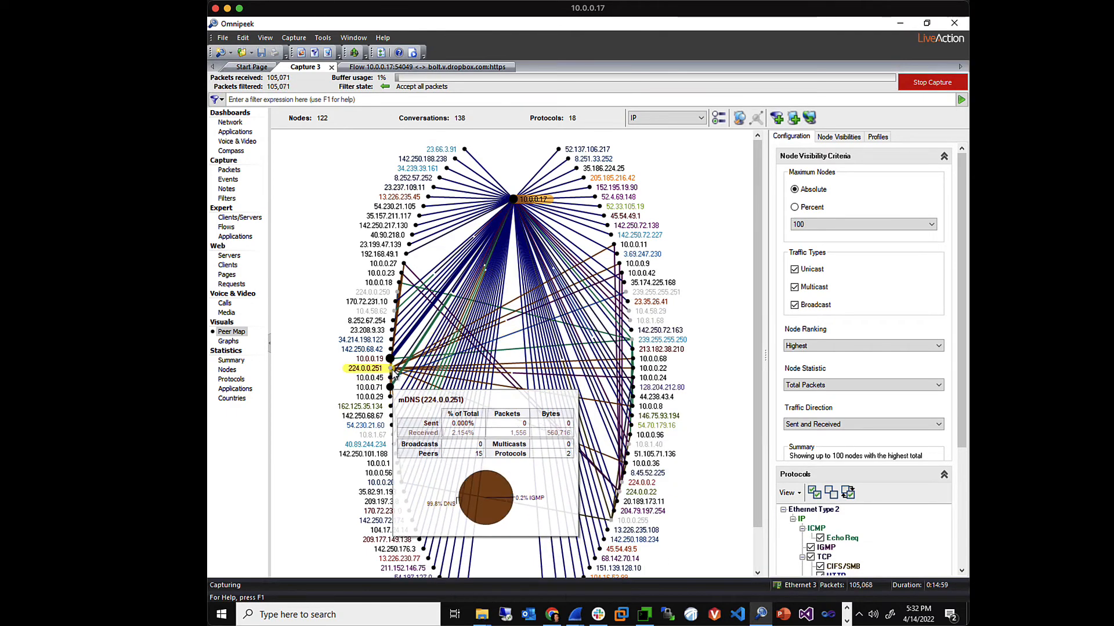
drag(392, 374, 722, 257)
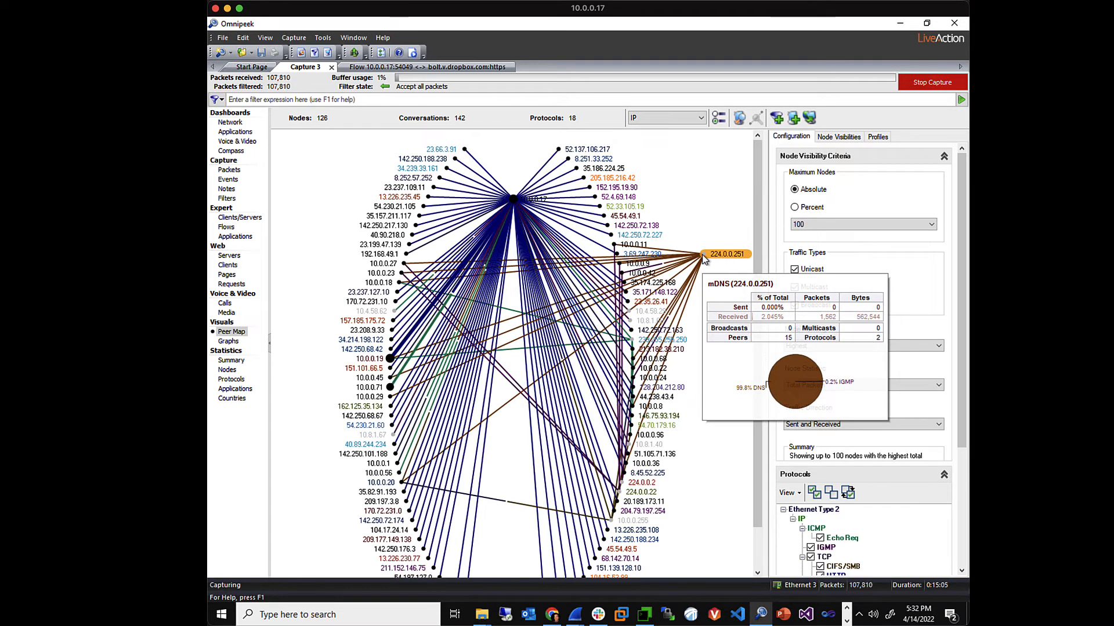
drag(705, 259, 509, 440)
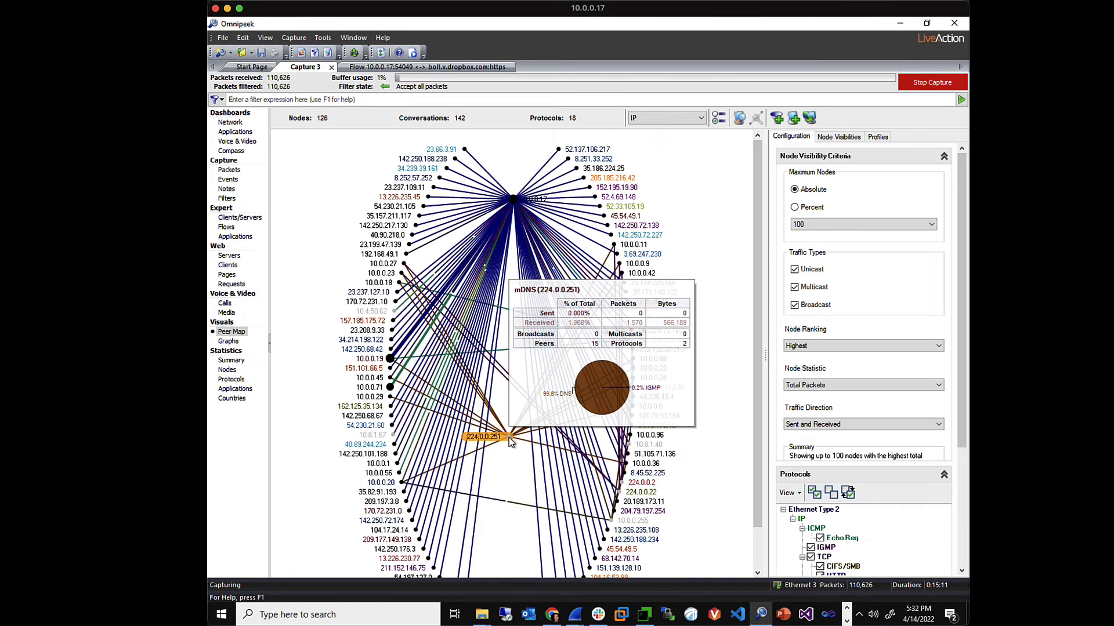
mouse_move(509, 437)
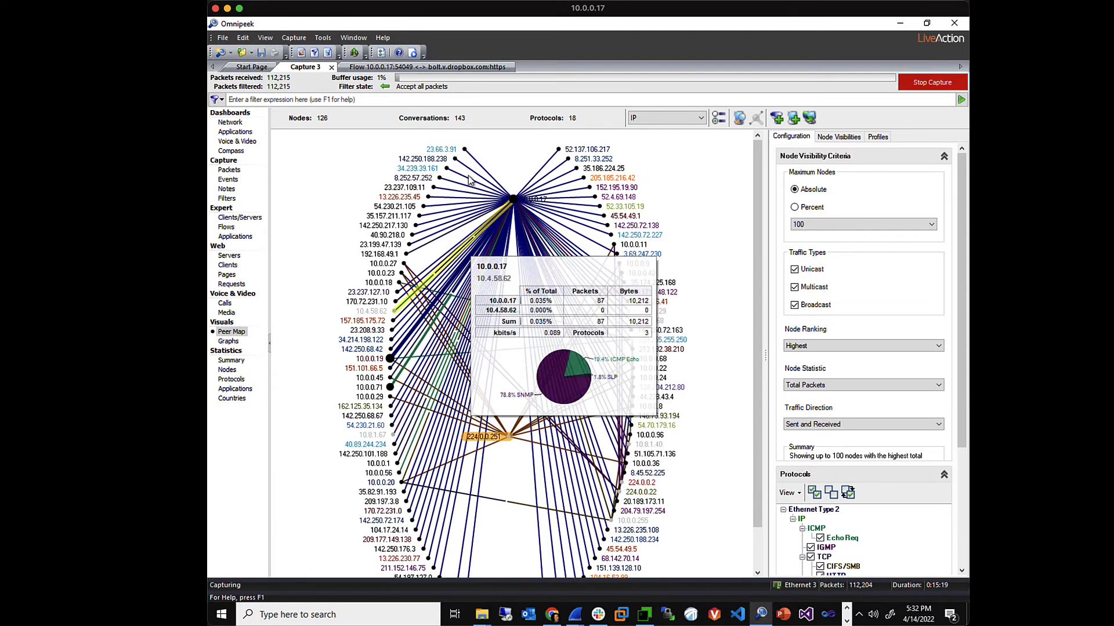
- Select the packets related to node 224.0.0.251 by source or destination and highlight them in the Packets list
right_click(508, 436)
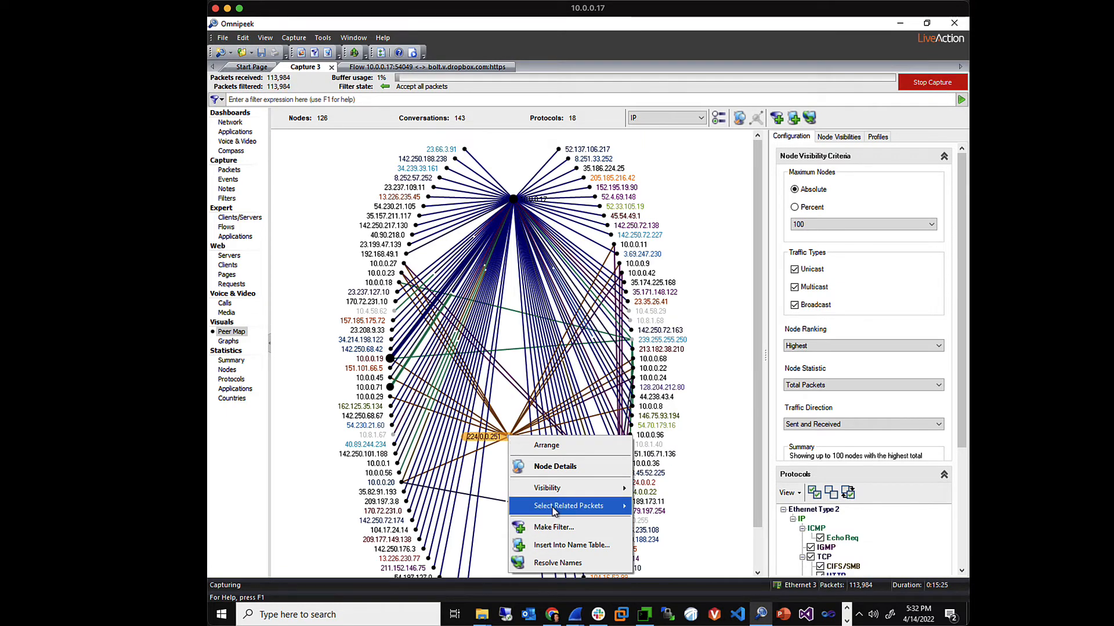
mouse_move(556, 508)
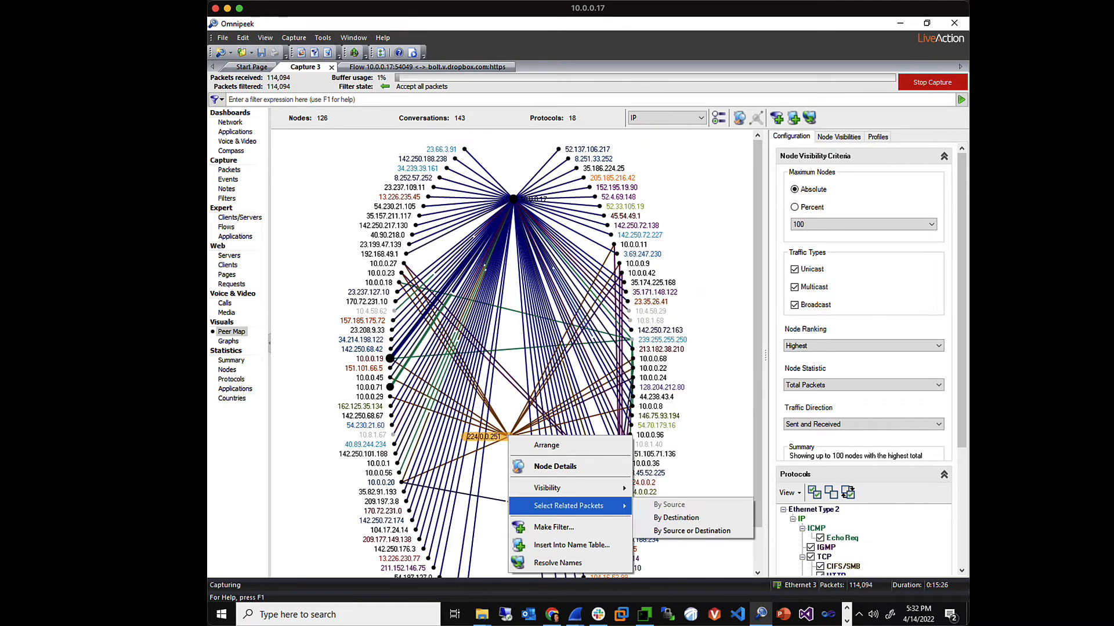
click(671, 531)
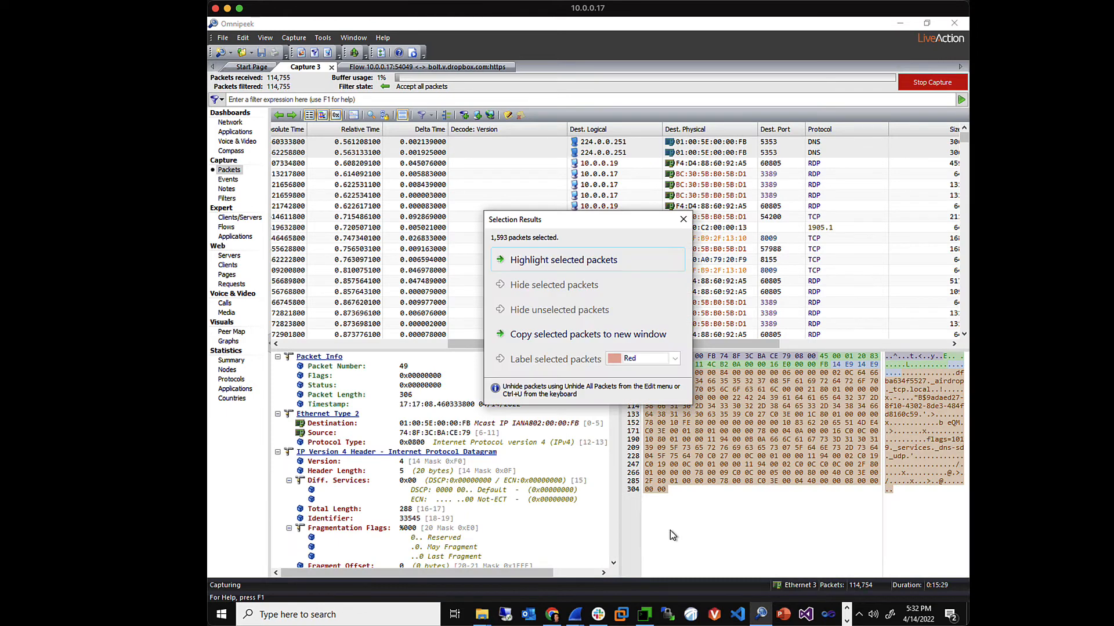
click(529, 259)
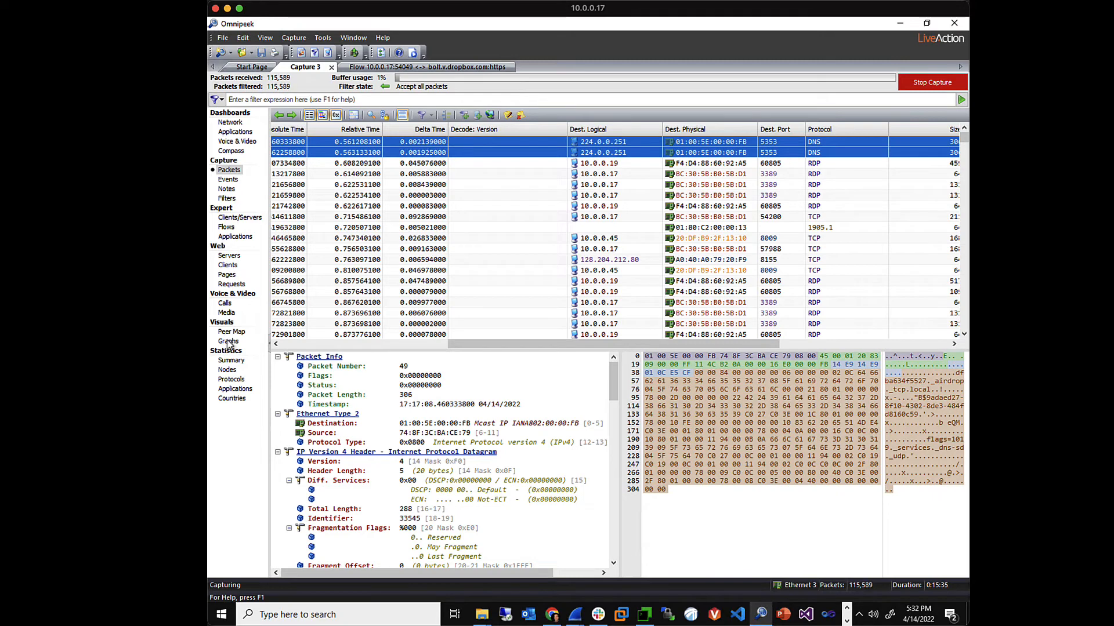
- Show the Summary statistics and collapse all of their categories
click(230, 361)
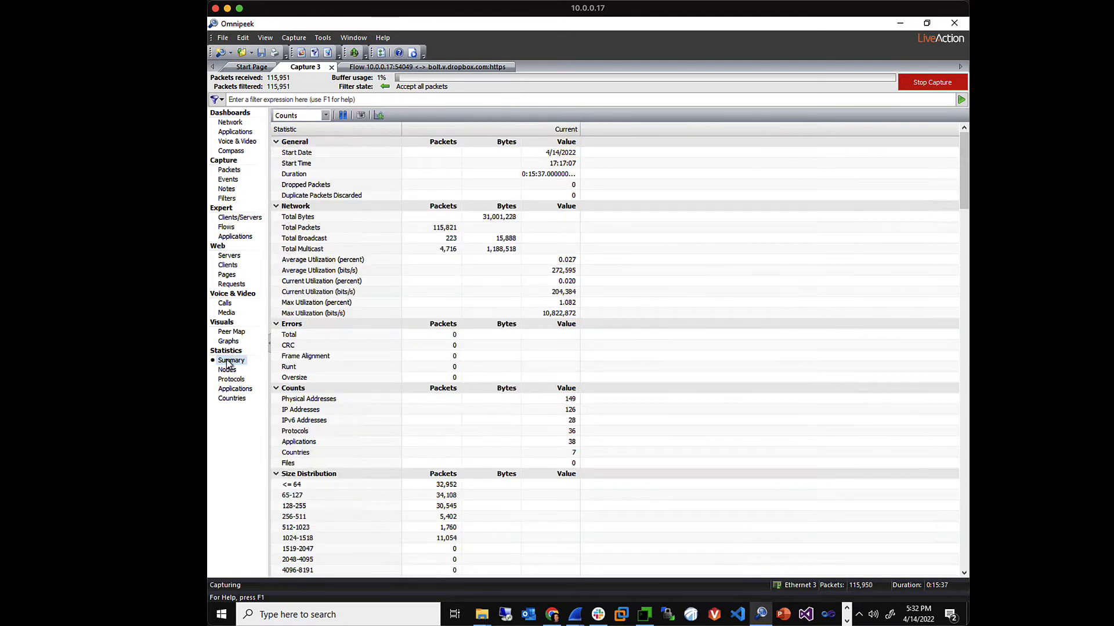
right_click(602, 344)
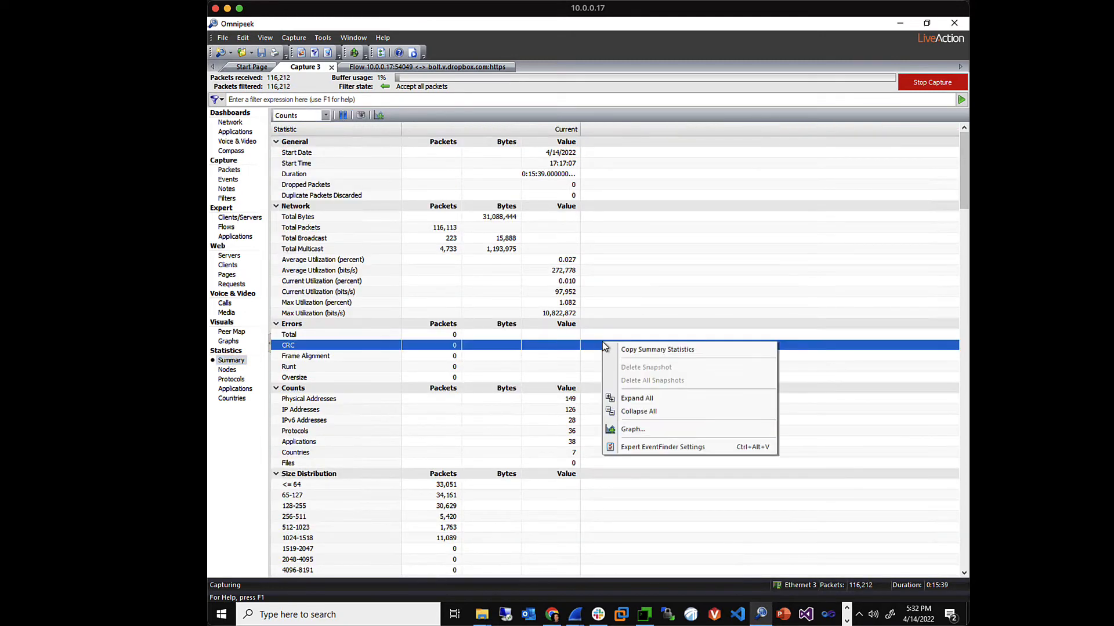
click(631, 413)
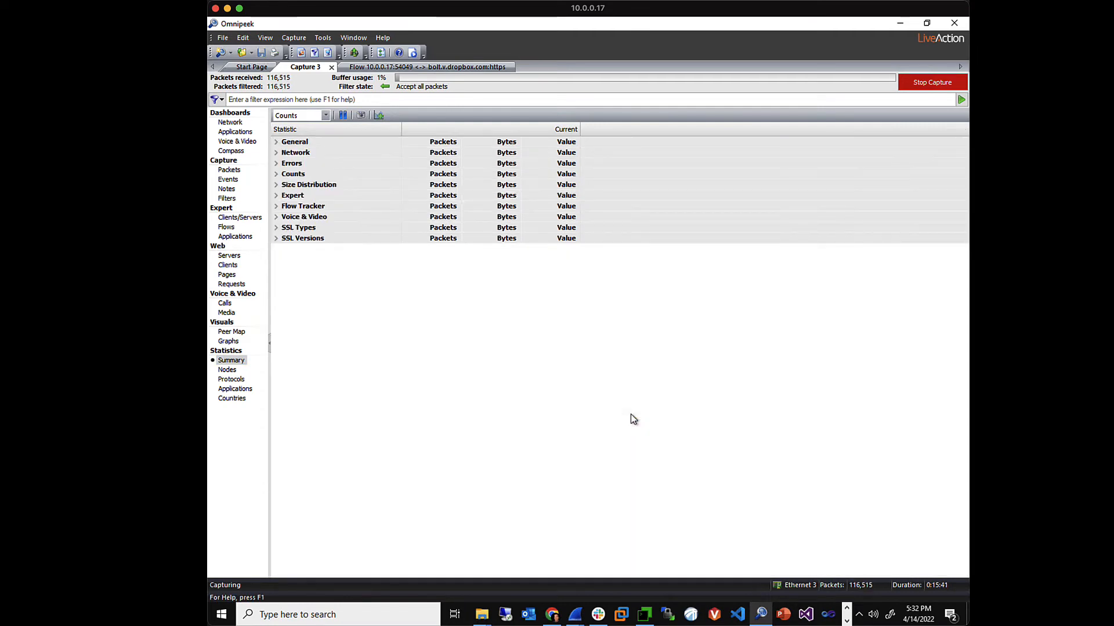
- Examine the General statistics and collapse them, then expand Network, Errors, Counts, Size Distribution and Expert one after another
click(276, 142)
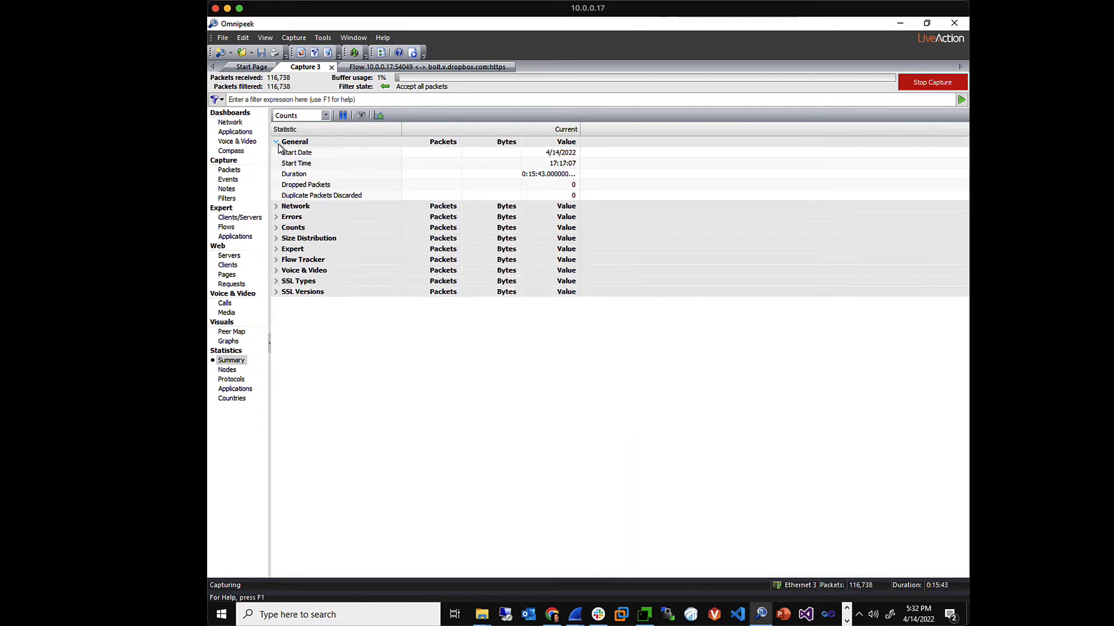
click(276, 142)
click(276, 152)
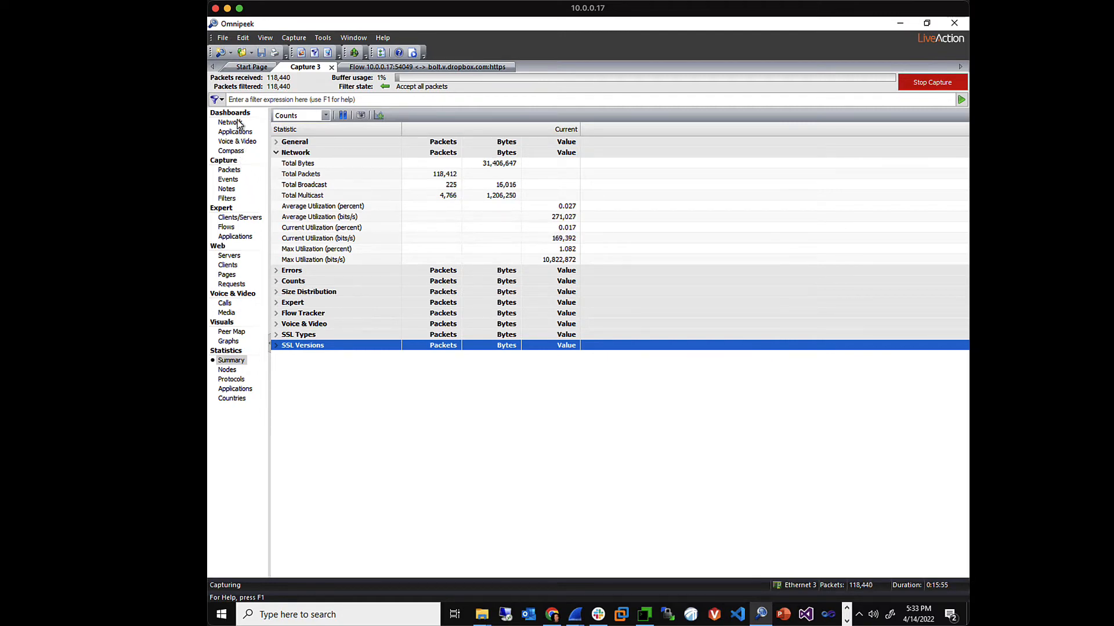
click(276, 271)
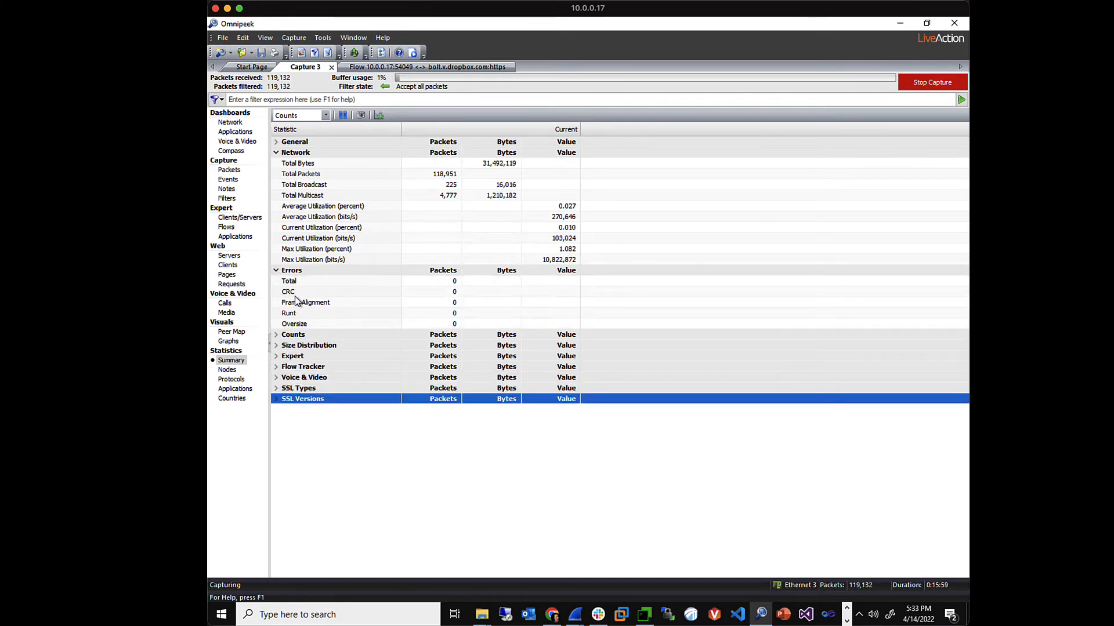
click(276, 336)
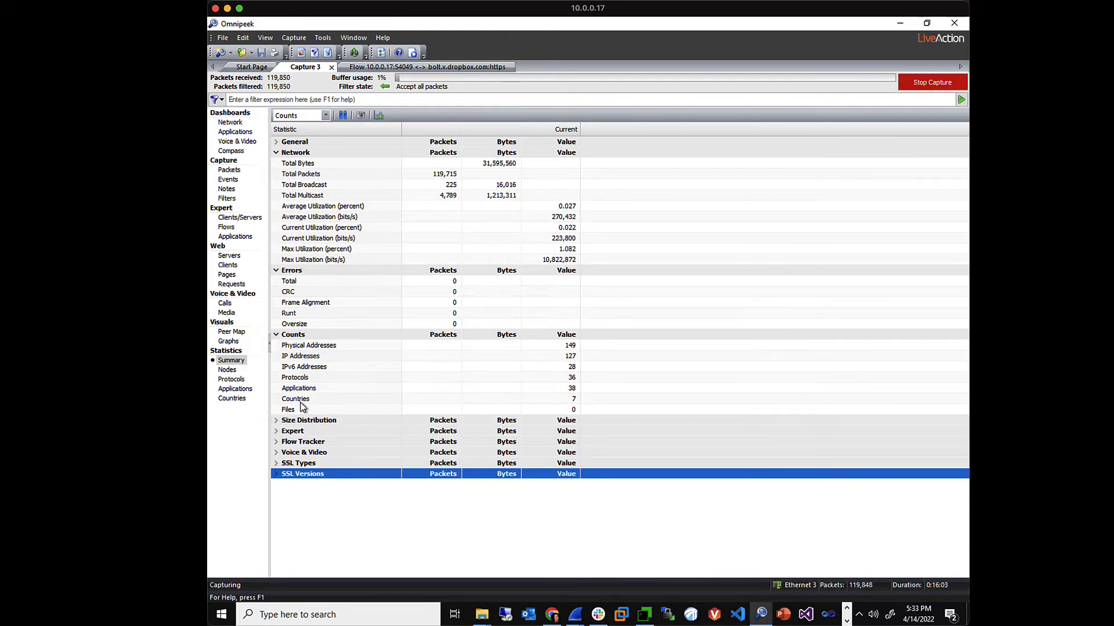
click(276, 421)
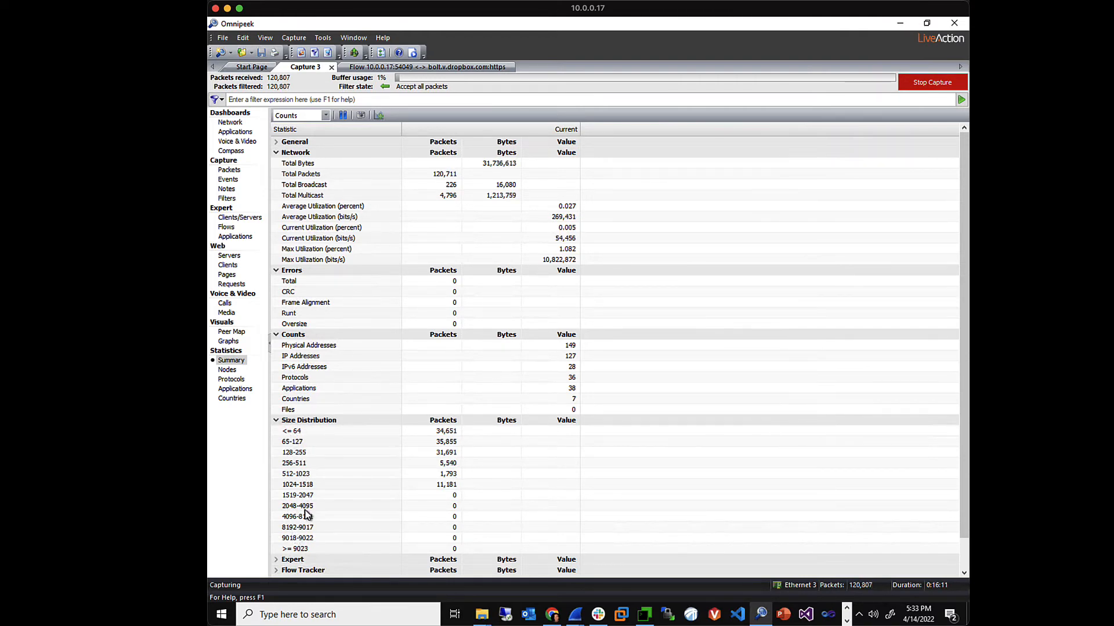
click(276, 560)
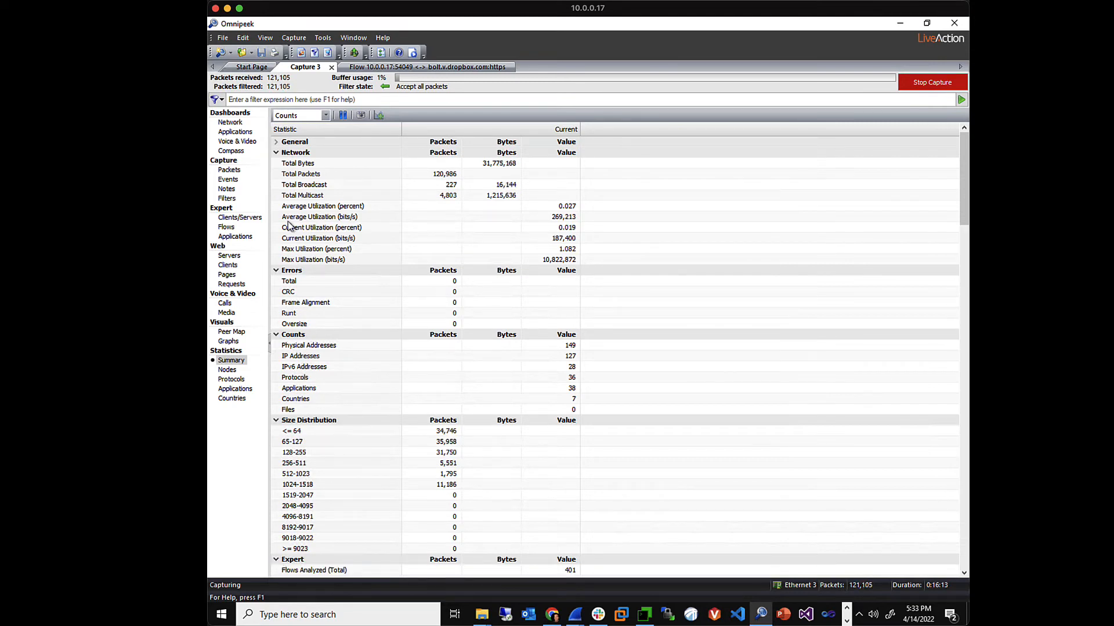
- Collapse the Network, Errors, Counts, Size Distribution and Expert categories and expand Flow Tracker to examine its flow statistics
click(277, 154)
click(277, 163)
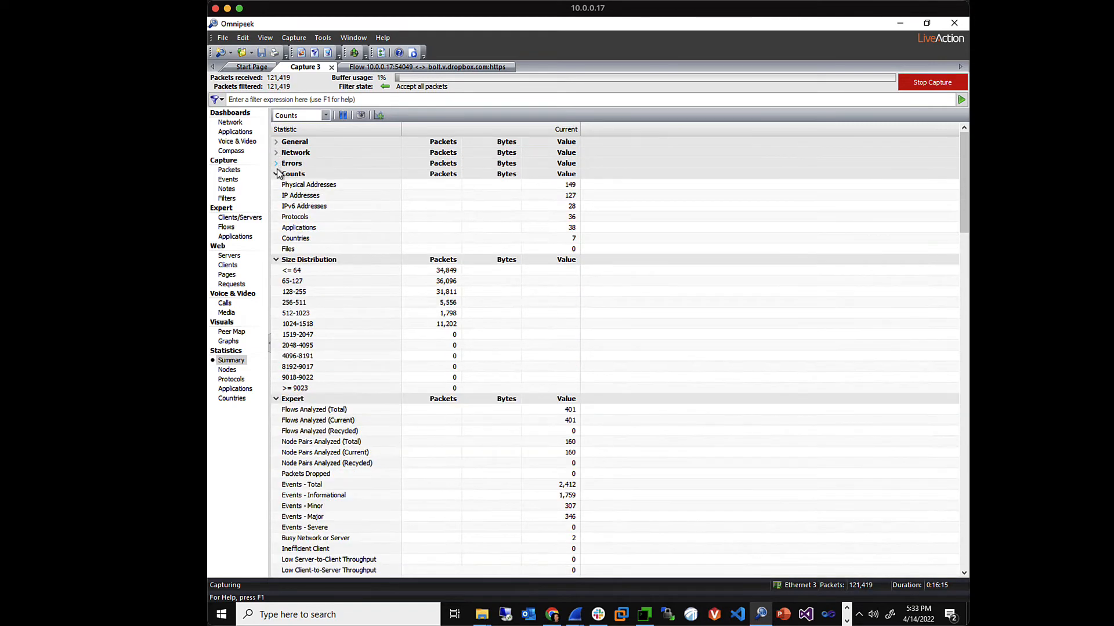
click(277, 165)
click(277, 164)
click(277, 175)
click(277, 185)
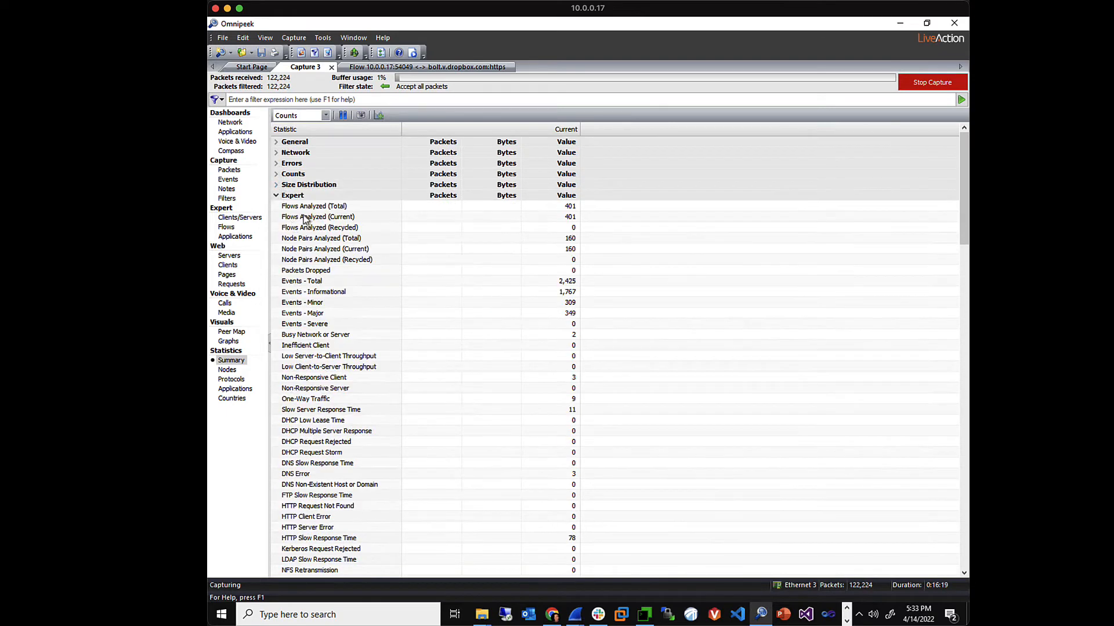
click(276, 196)
click(277, 207)
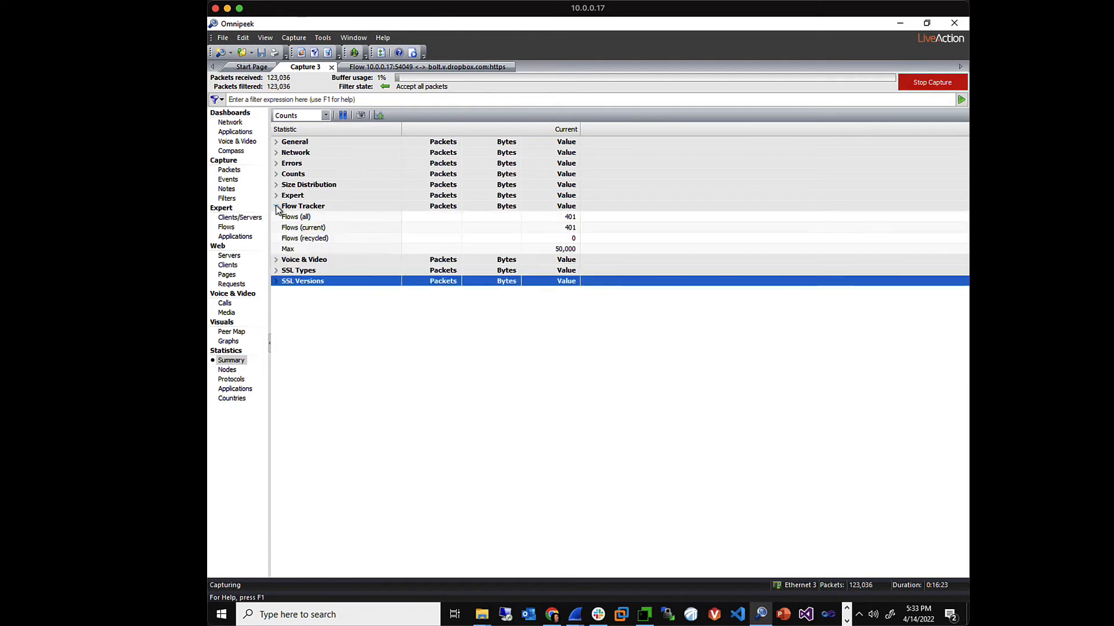
- Collapse the Flow Tracker statistics and expand SSL Types and SSL Versions to examine their entries
click(277, 208)
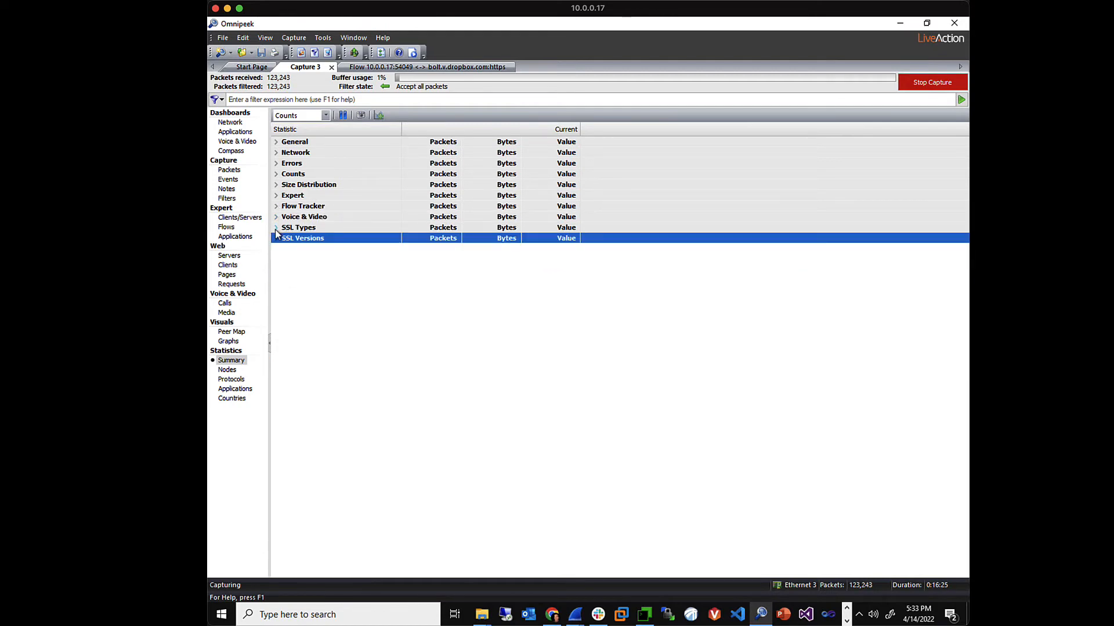
click(277, 228)
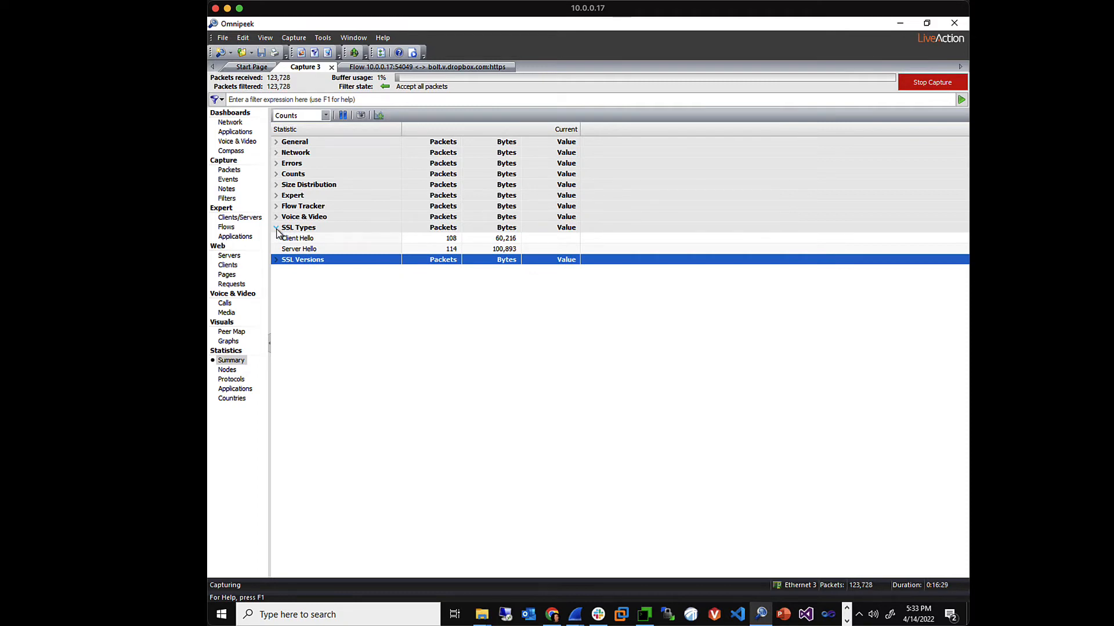
click(277, 261)
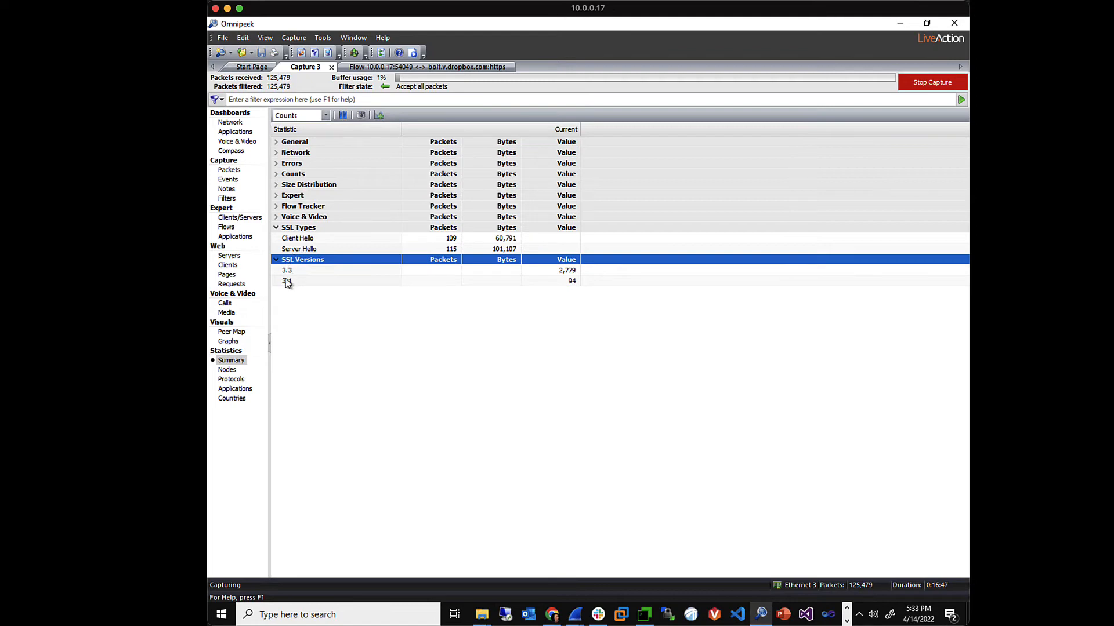
- Show the Nodes statistics and switch their display from IP to Hierarchy
click(227, 372)
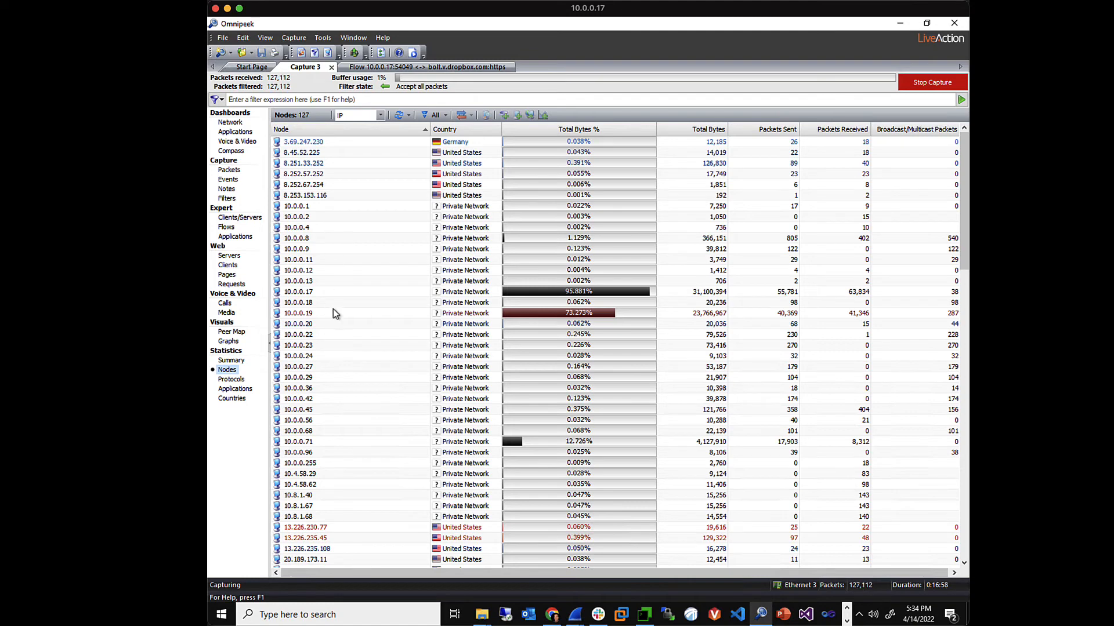
click(380, 116)
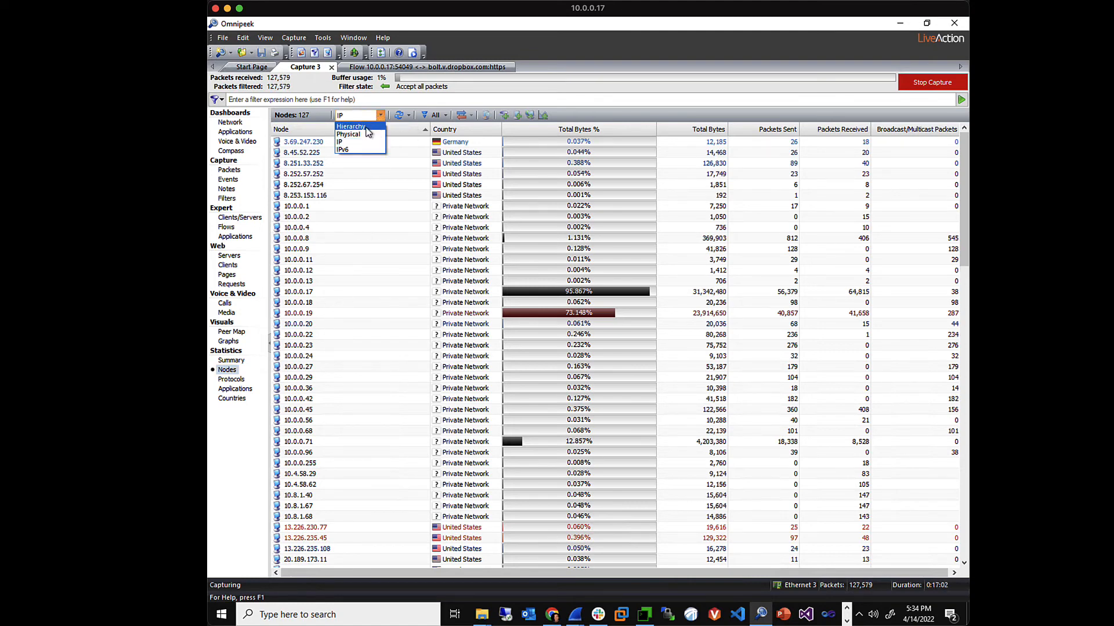
click(366, 127)
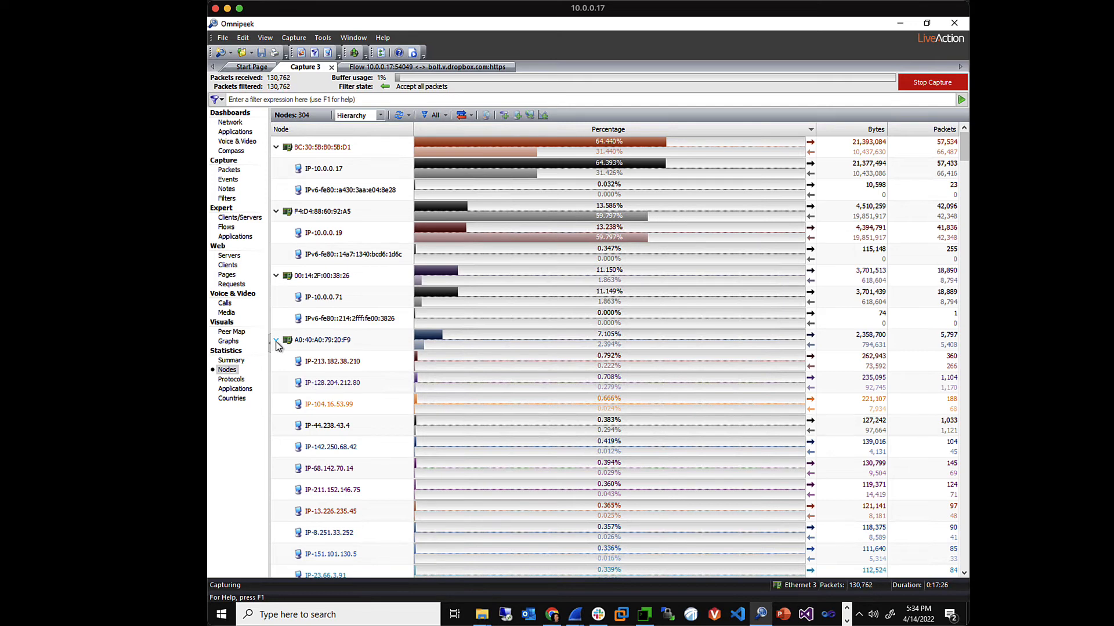
- Show the Protocols statistics and view the actions available for the HTTPS protocol under TCP
click(230, 379)
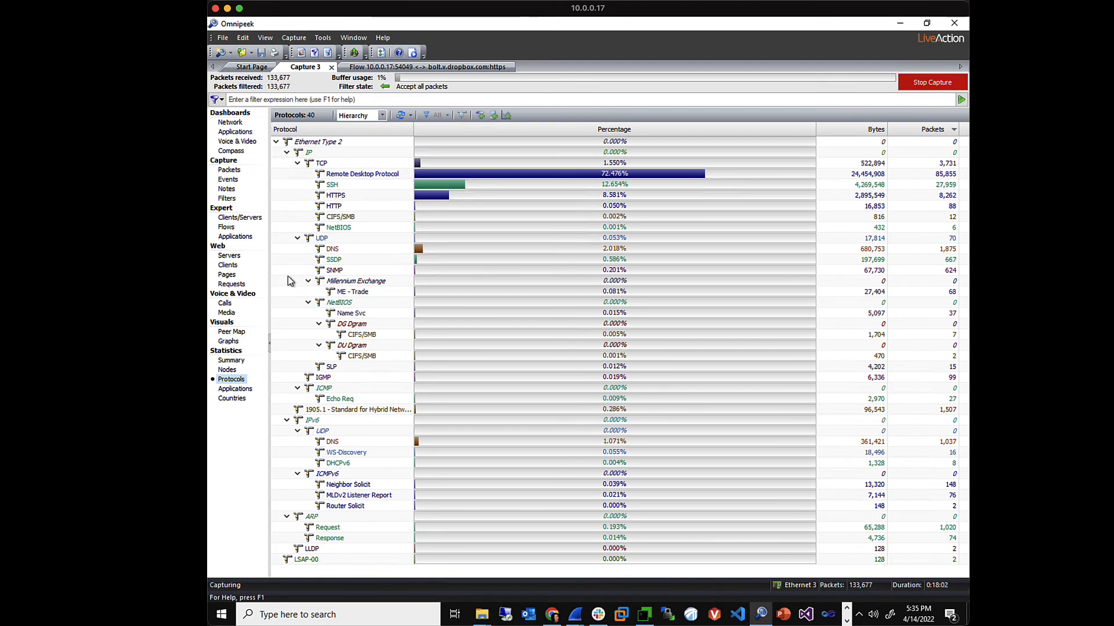
click(334, 197)
right_click(335, 197)
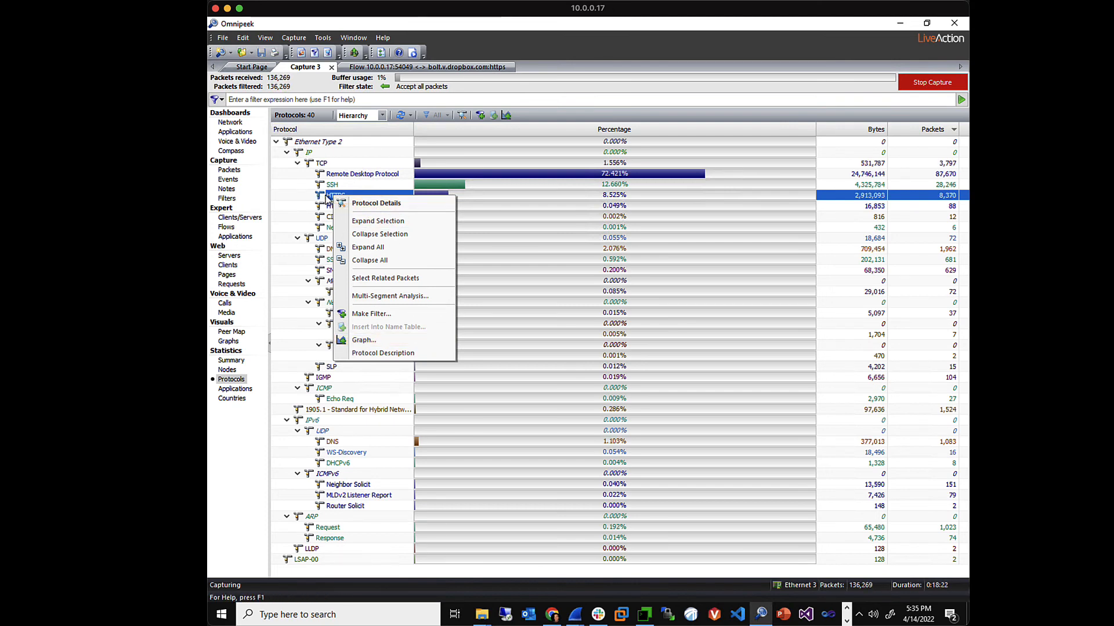
- Review the Applications statistics, followed by the Countries statistics
click(235, 389)
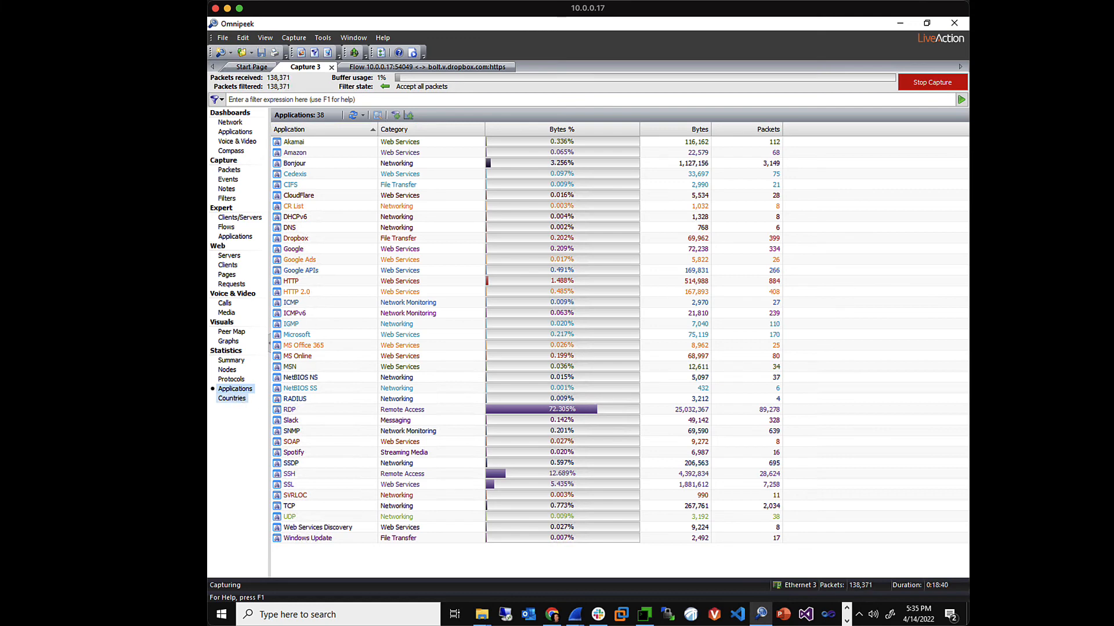
click(232, 399)
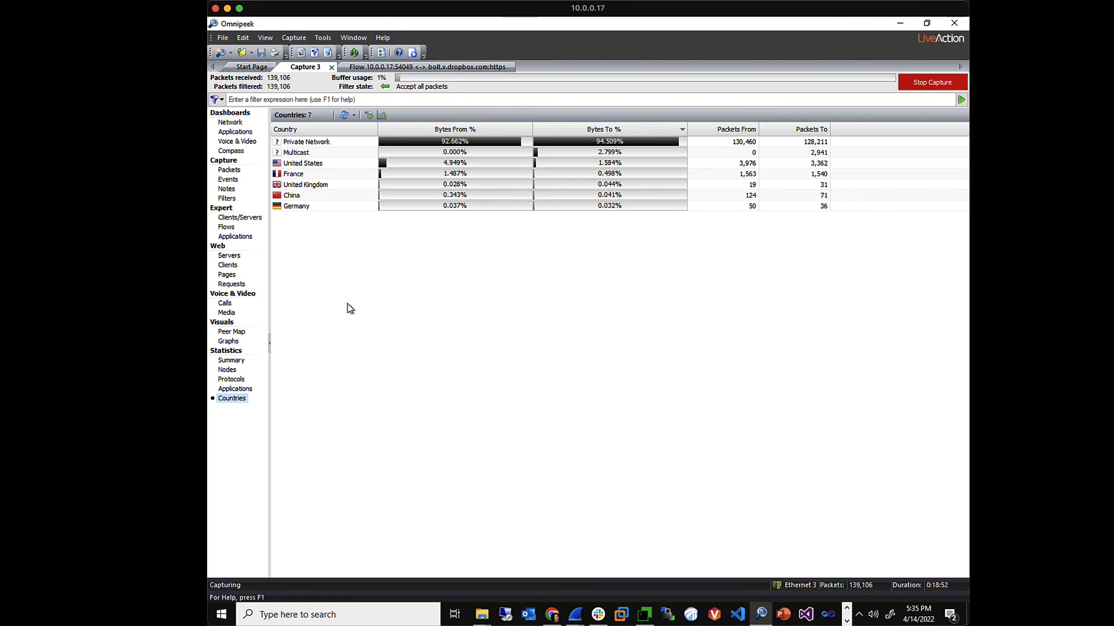
- View the options for selecting packets related to China, dismiss them without choosing one, and return to the Packets list
click(295, 199)
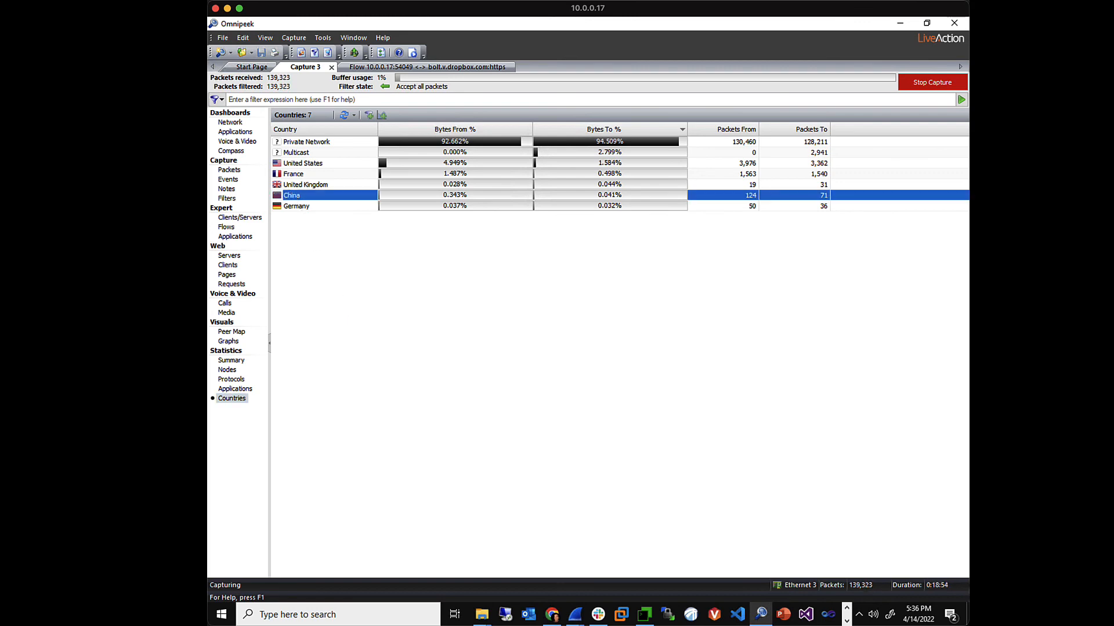
right_click(295, 199)
mouse_move(321, 201)
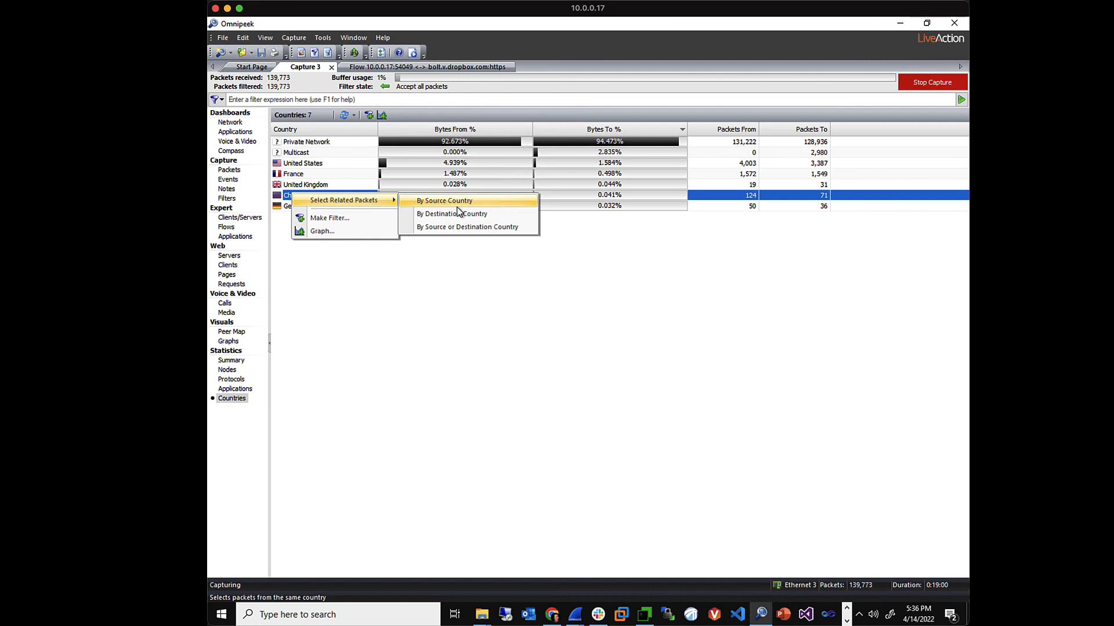
click(388, 410)
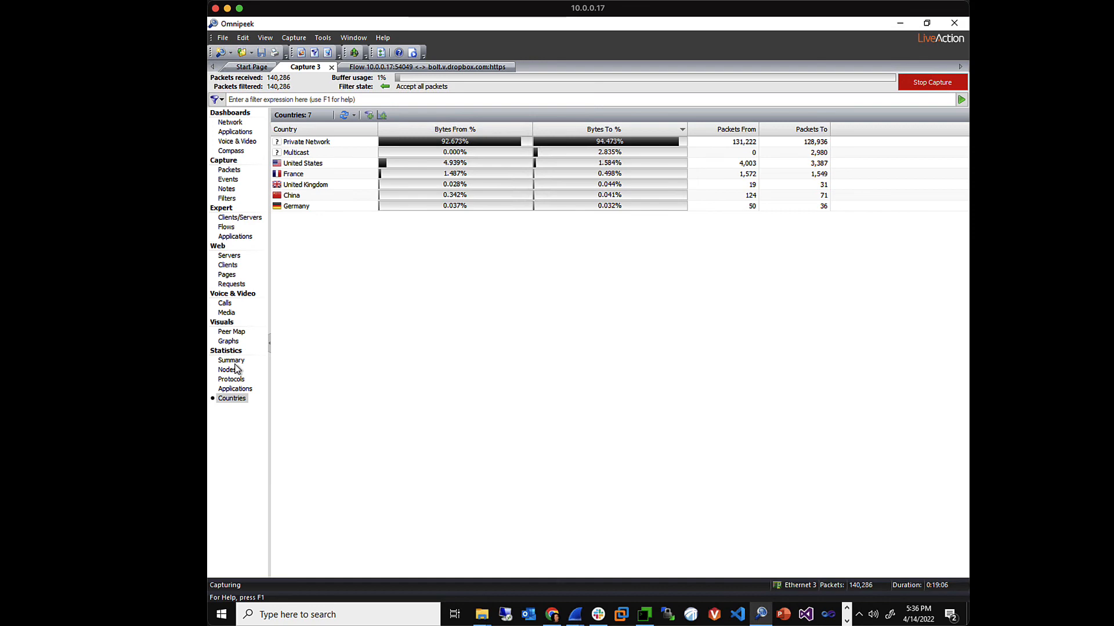
click(229, 170)
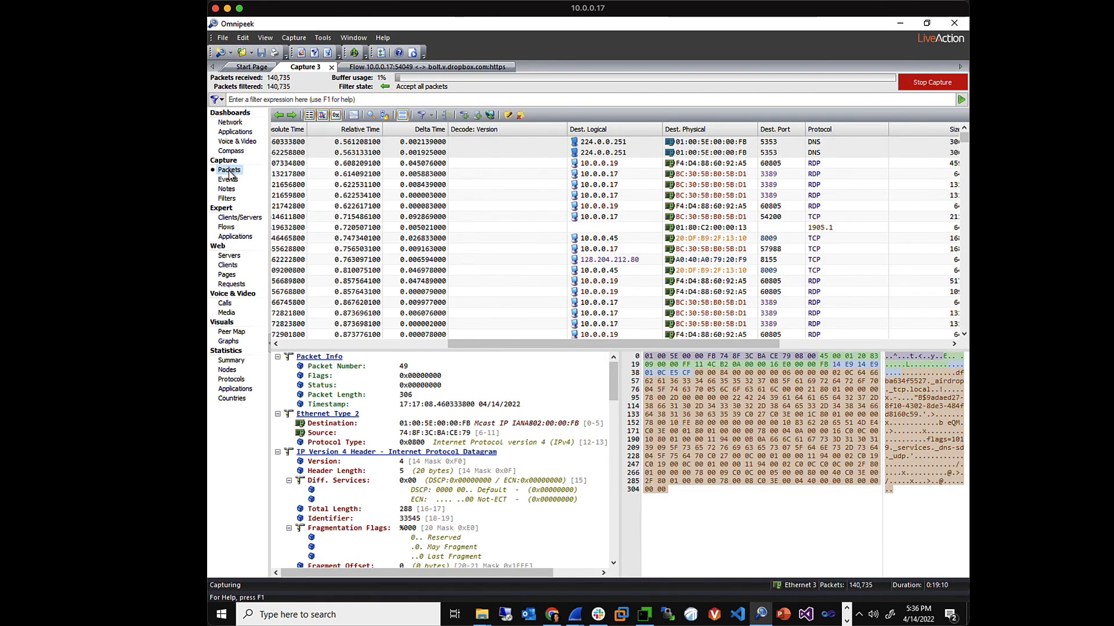